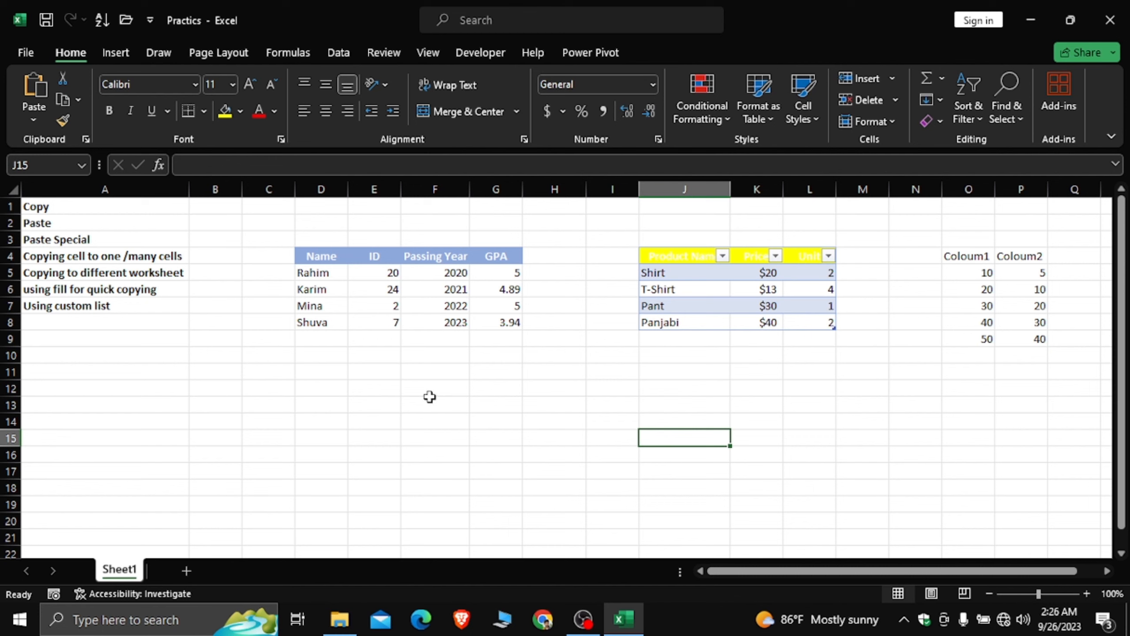
Copy the student table in D4:G8, including its header row.
left_click(300, 252)
left_click_drag(300, 253, 490, 322)
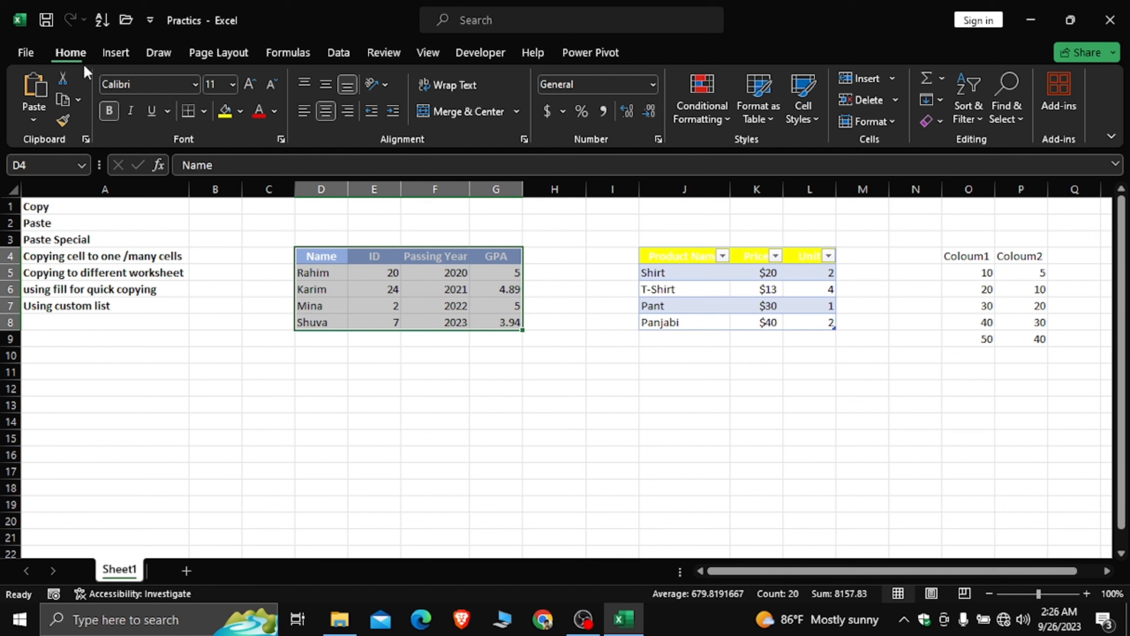
left_click(65, 101)
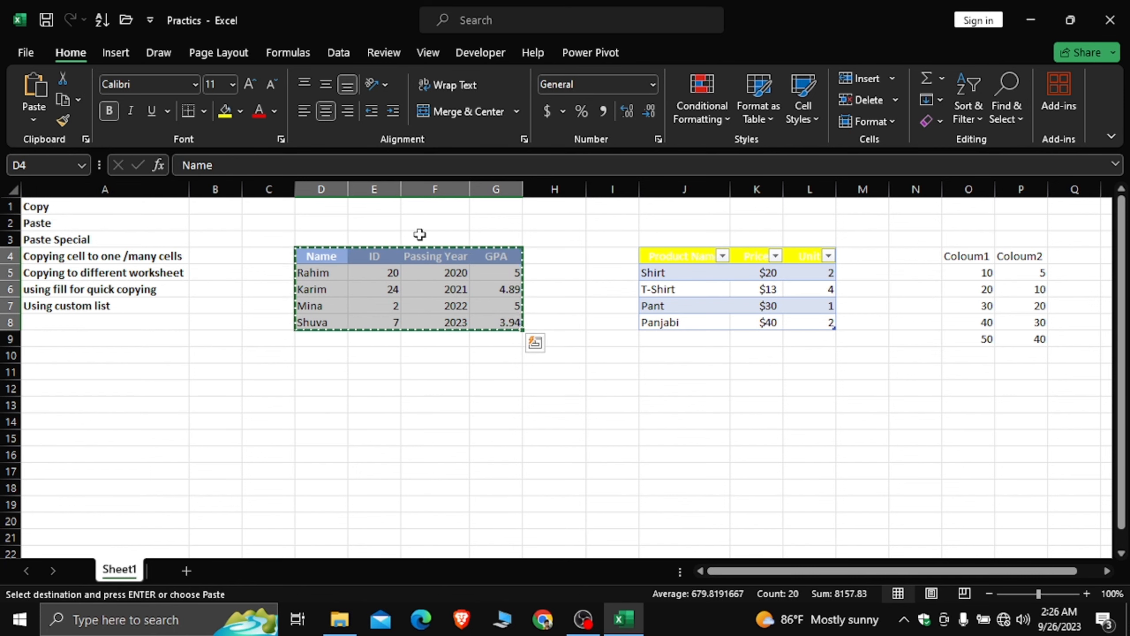
Paste the copied student table at E15 using Paste Special with the All option.
scroll(273, 323, "down", 2)
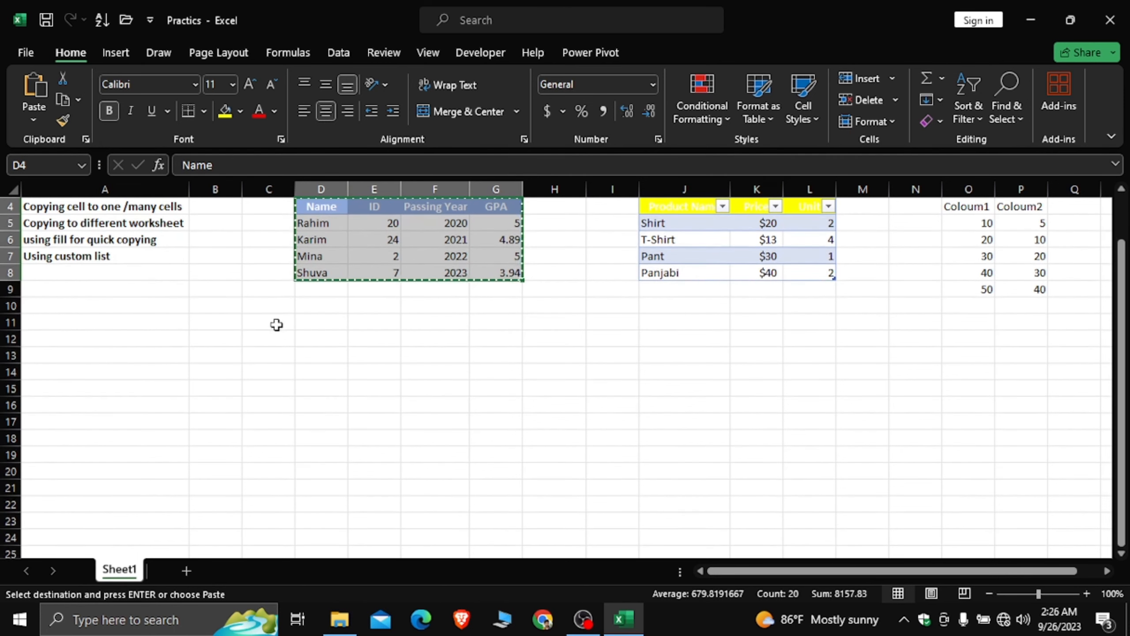
left_click(391, 342)
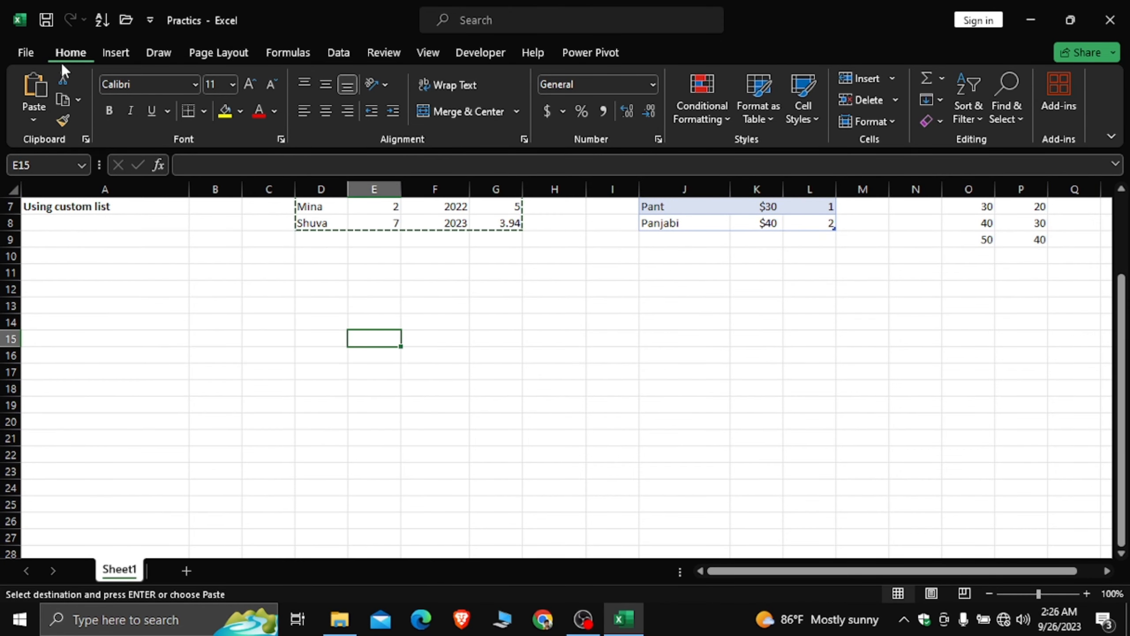
left_click(32, 116)
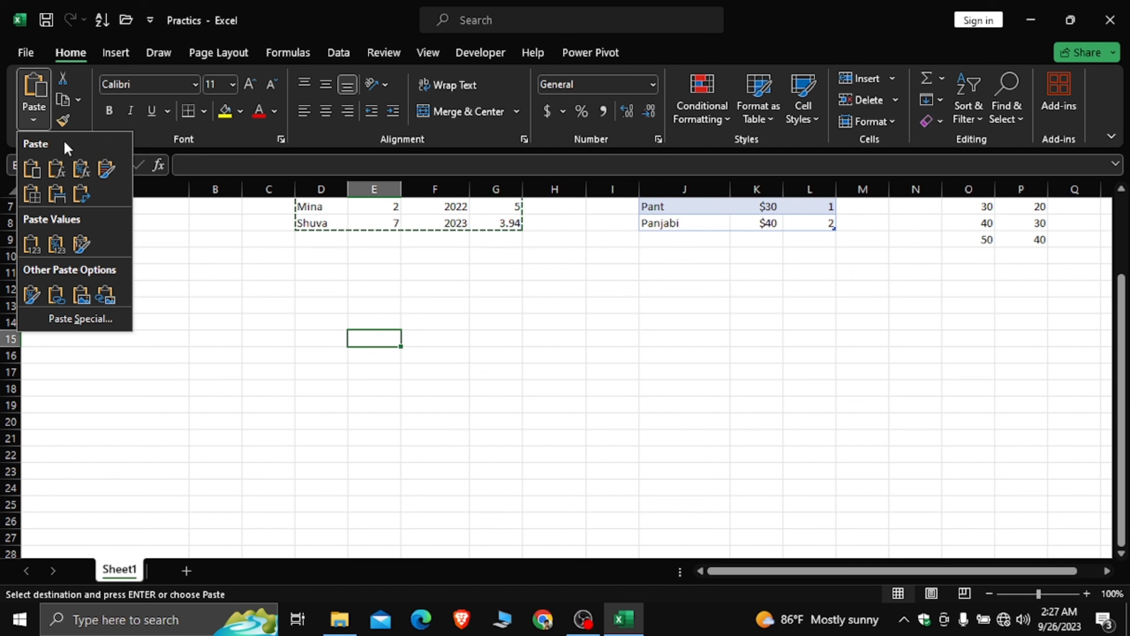
left_click(71, 319)
left_click_drag(227, 142, 586, 173)
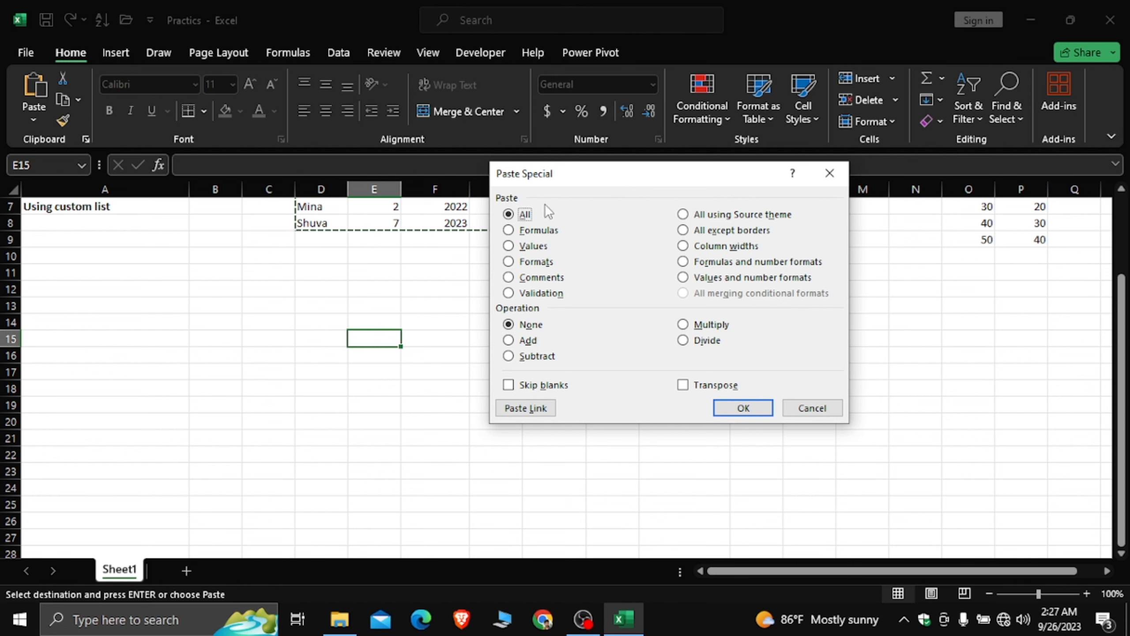
left_click(730, 408)
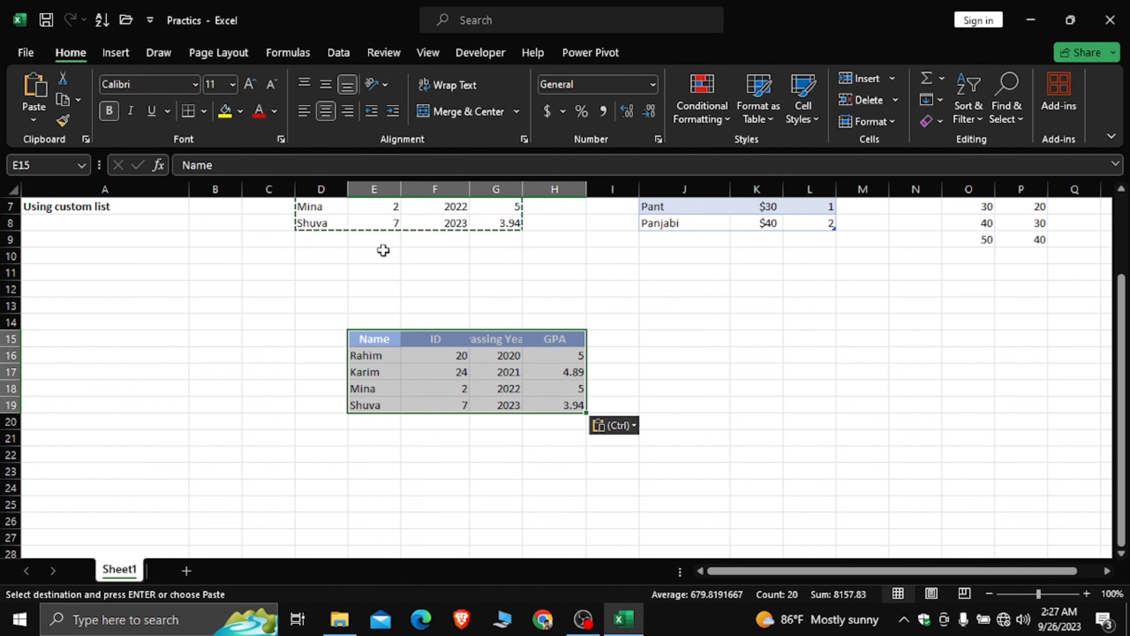
Paste only the values of the copied student table at G26 using Paste Special.
scroll(736, 352, "down", 3)
left_click(489, 372)
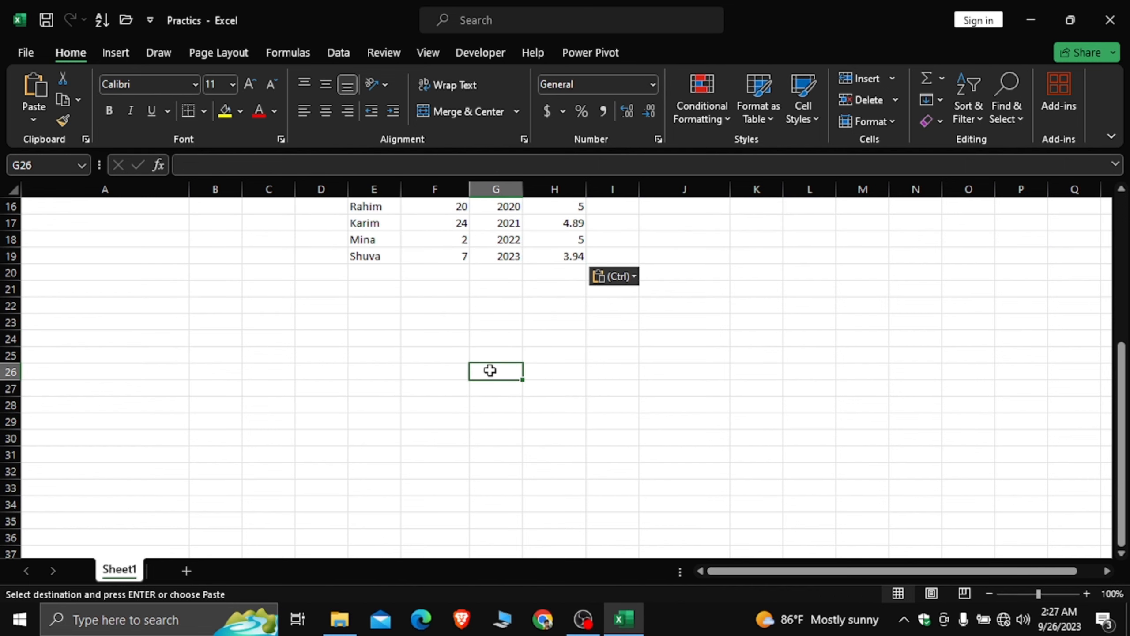
left_click(33, 120)
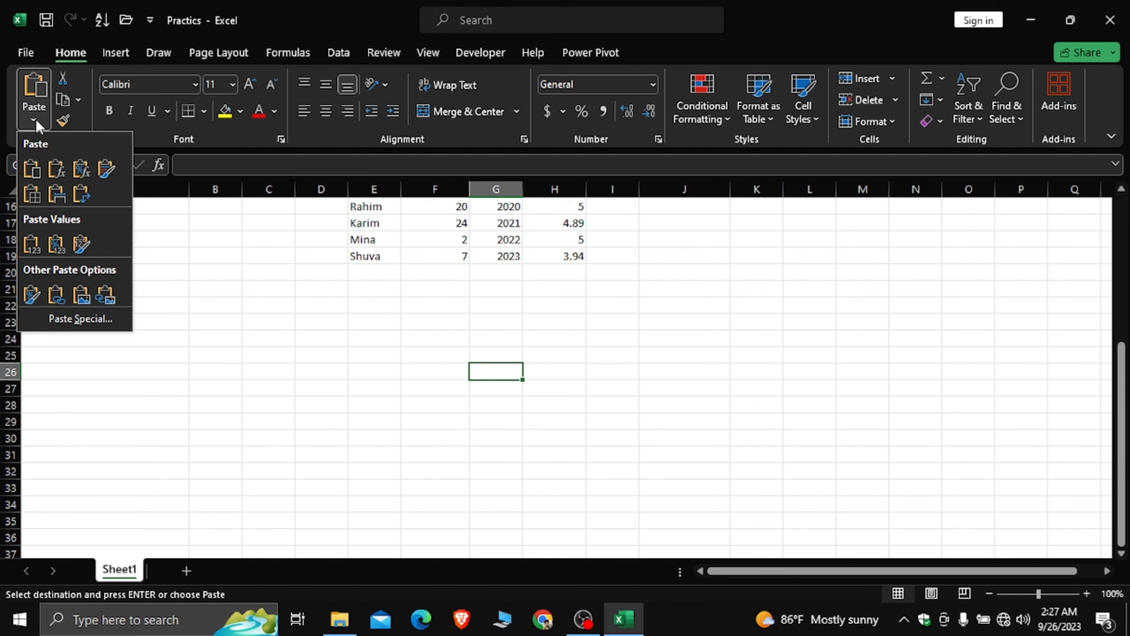
left_click(83, 318)
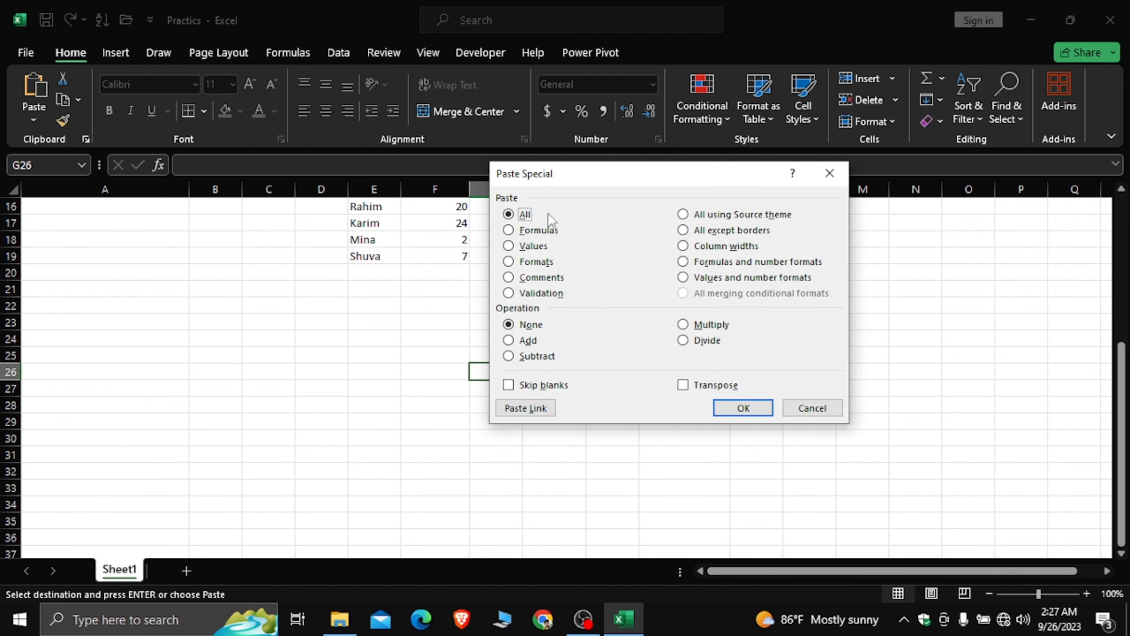
left_click_drag(581, 173, 143, 187)
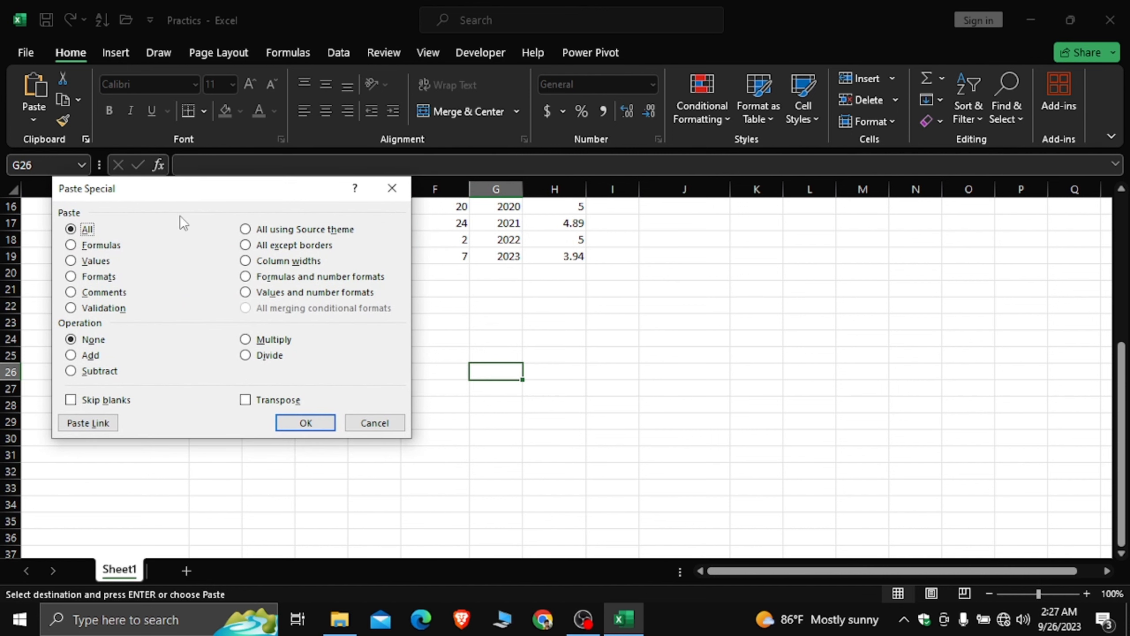
left_click(73, 261)
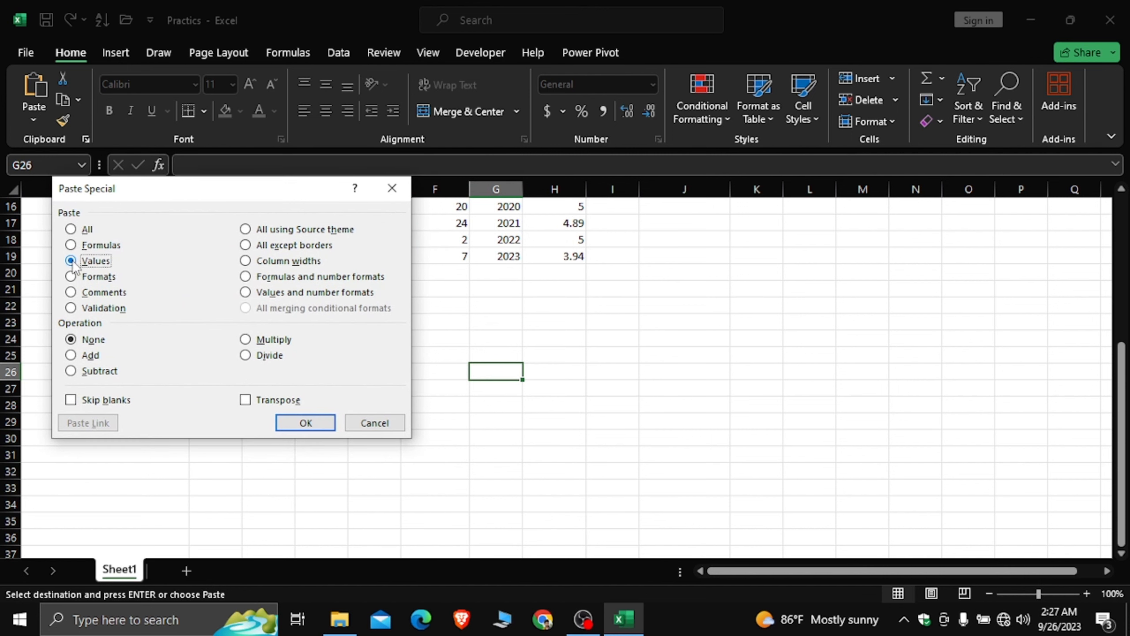
left_click(306, 422)
Paste only the formats of the copied student table at N27 using Paste Special.
scroll(644, 299, "up", 1)
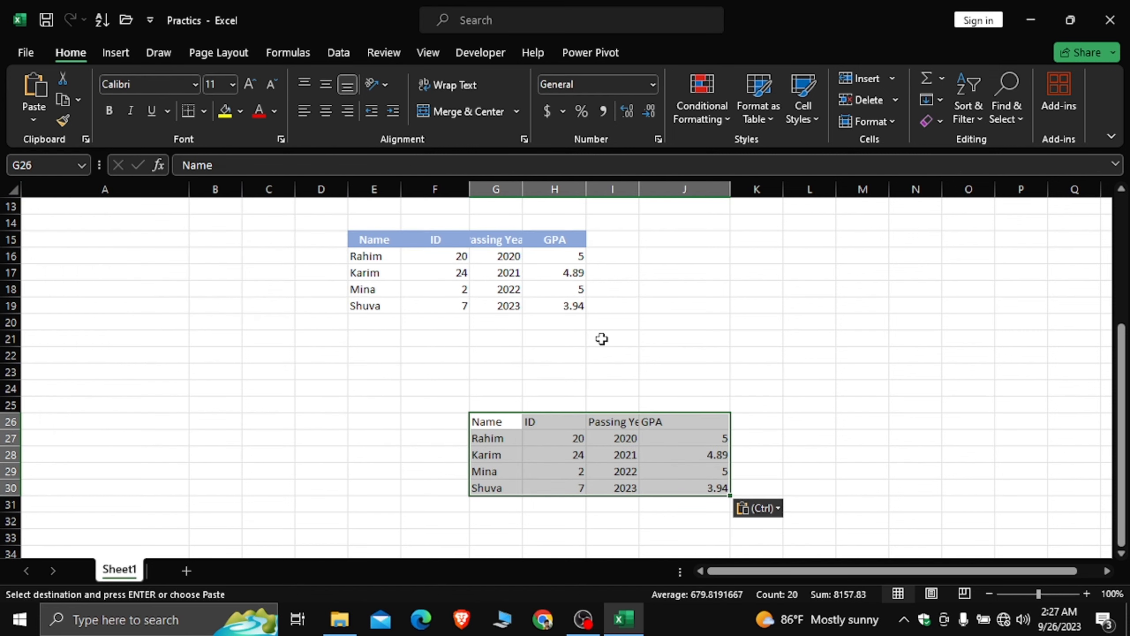
scroll(601, 337, "up", 4)
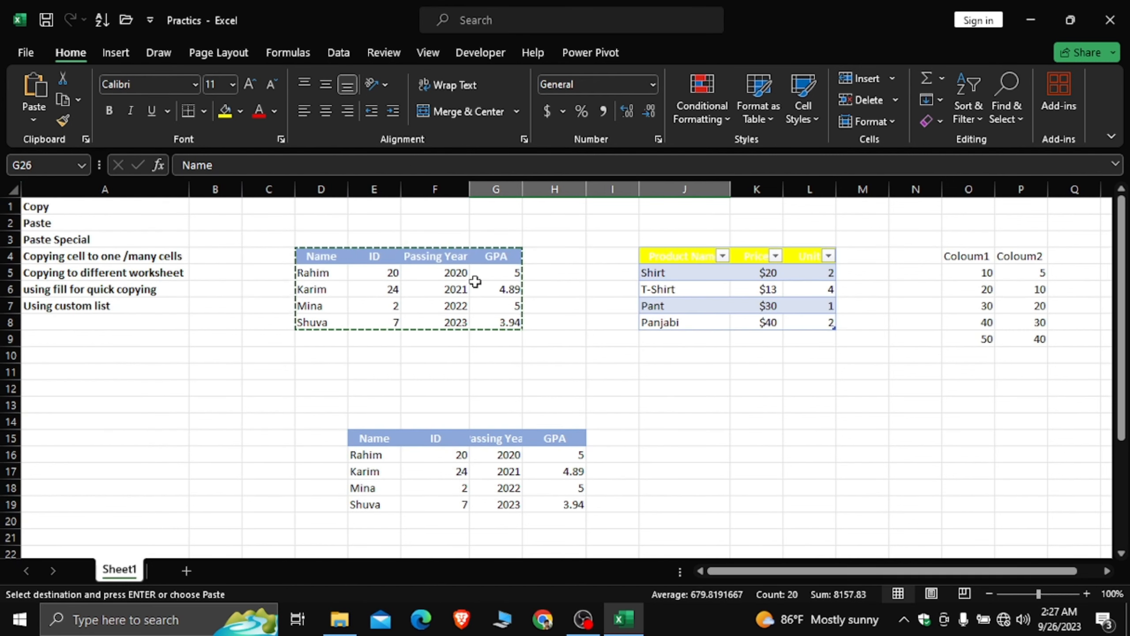
scroll(556, 288, "down", 5)
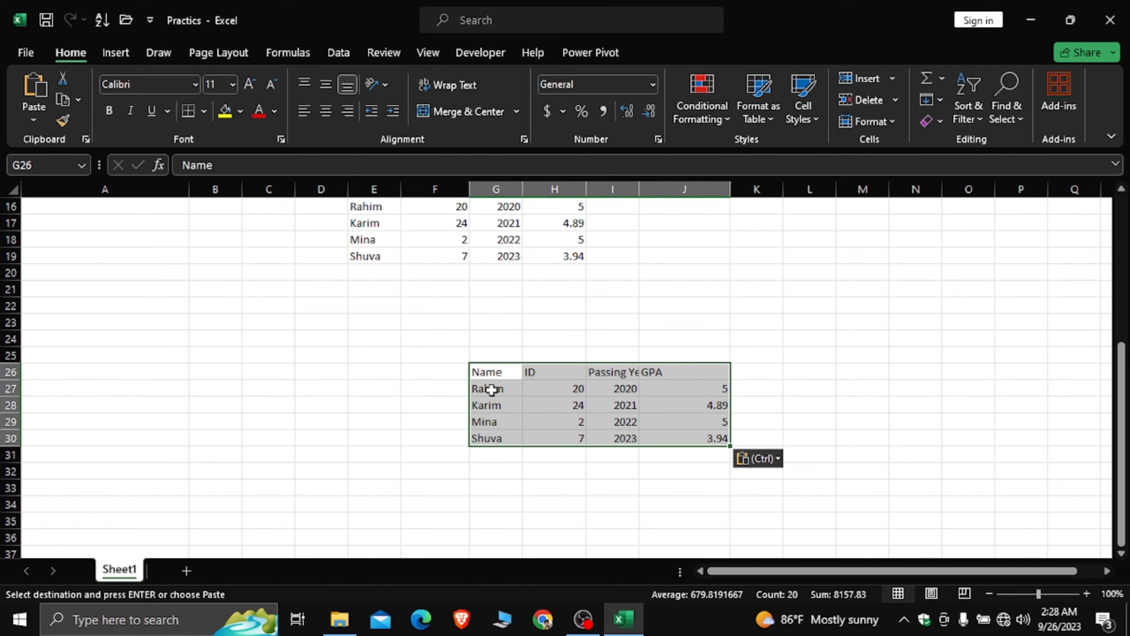
left_click(895, 386)
left_click(33, 116)
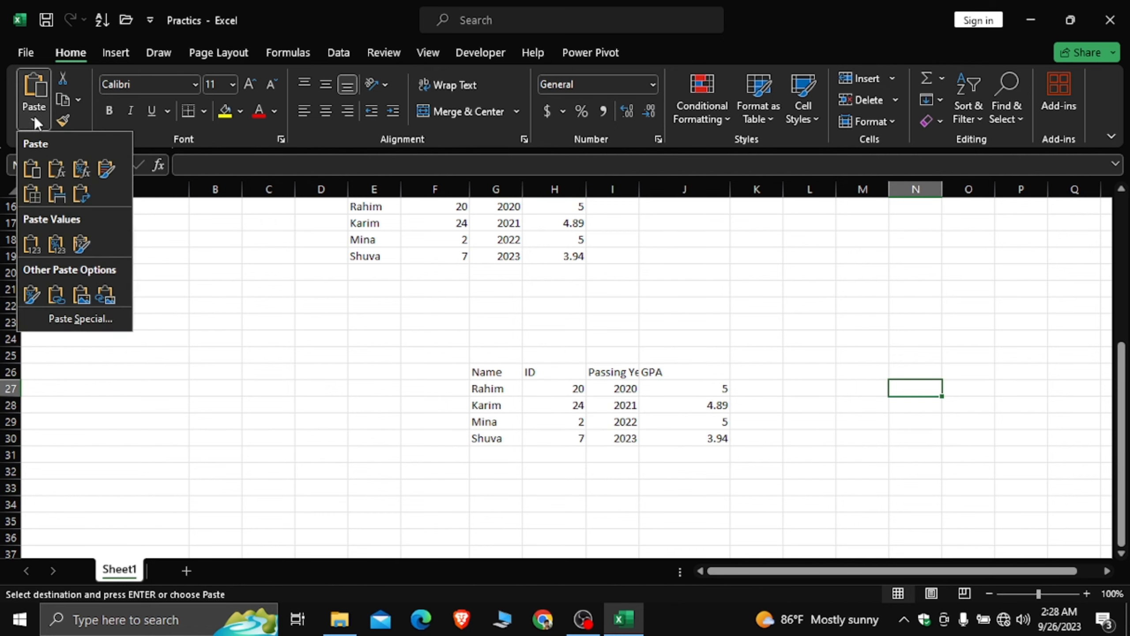
left_click(96, 316)
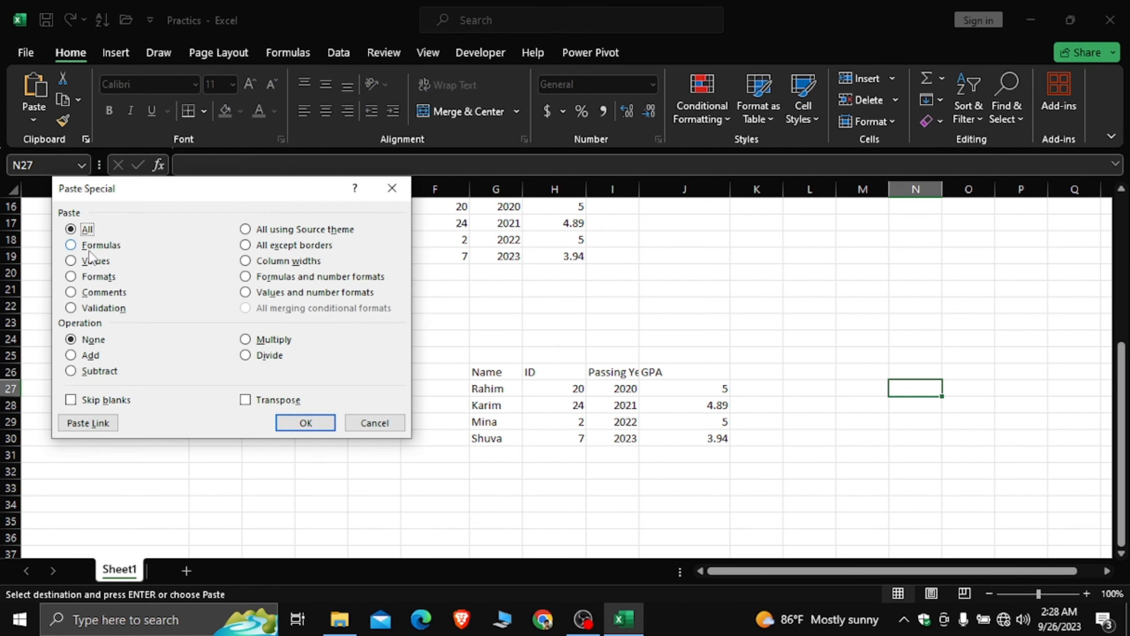
left_click(84, 277)
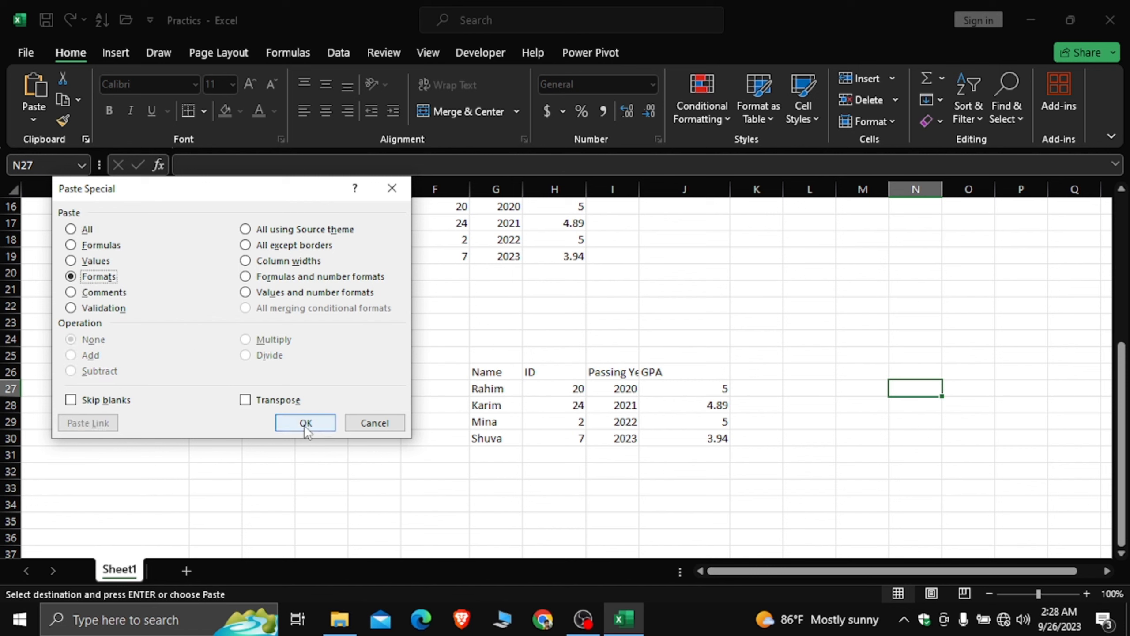
left_click(325, 422)
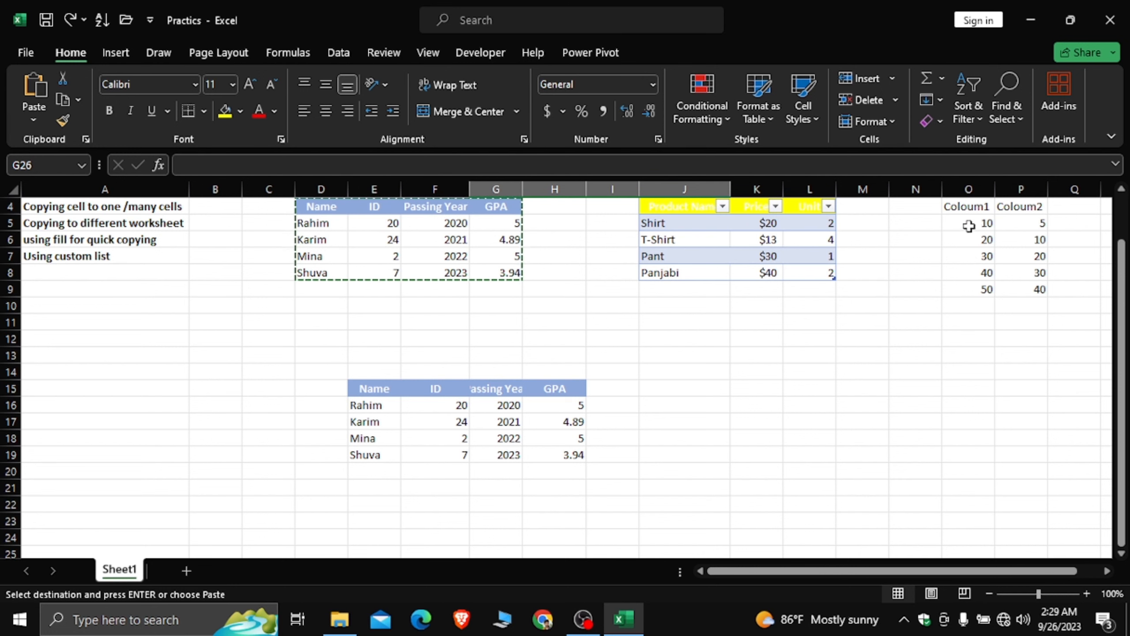
Copy the Coloum1 values in O5:O9, paste them onto Coloum2 from P5 with the Add operation, and undo the paste.
left_click_drag(973, 221, 966, 287)
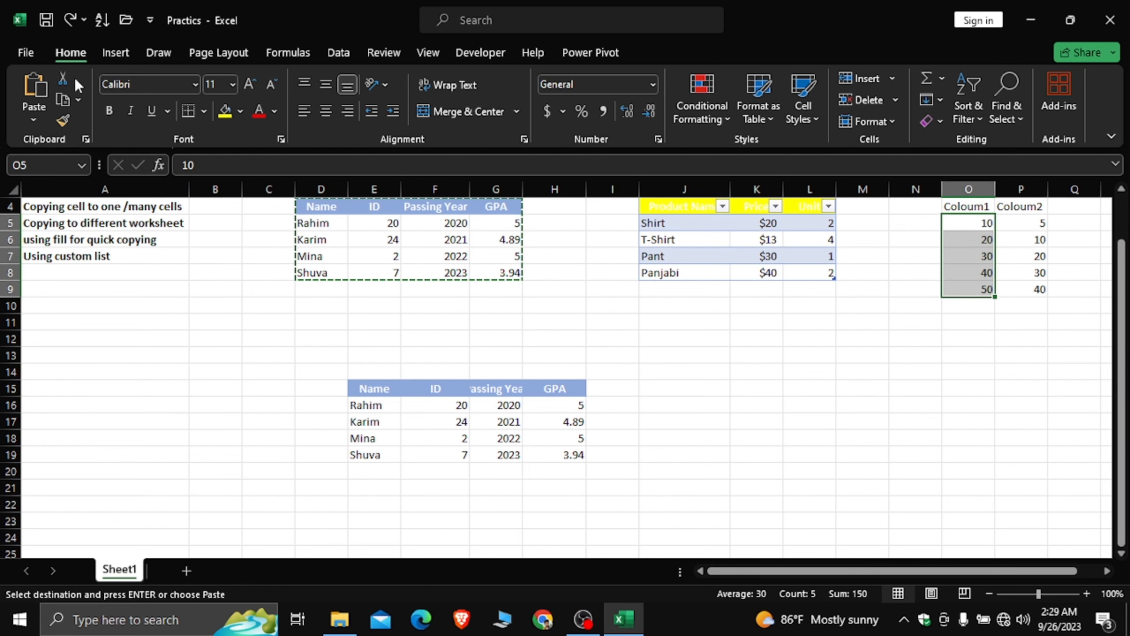
left_click(66, 101)
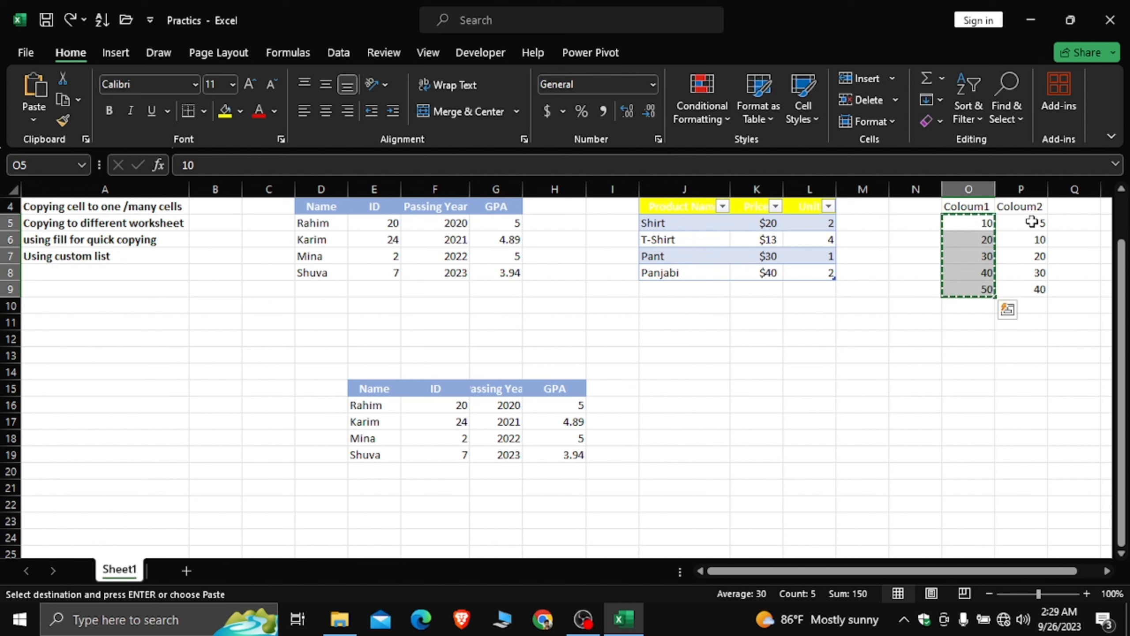
left_click(1032, 221)
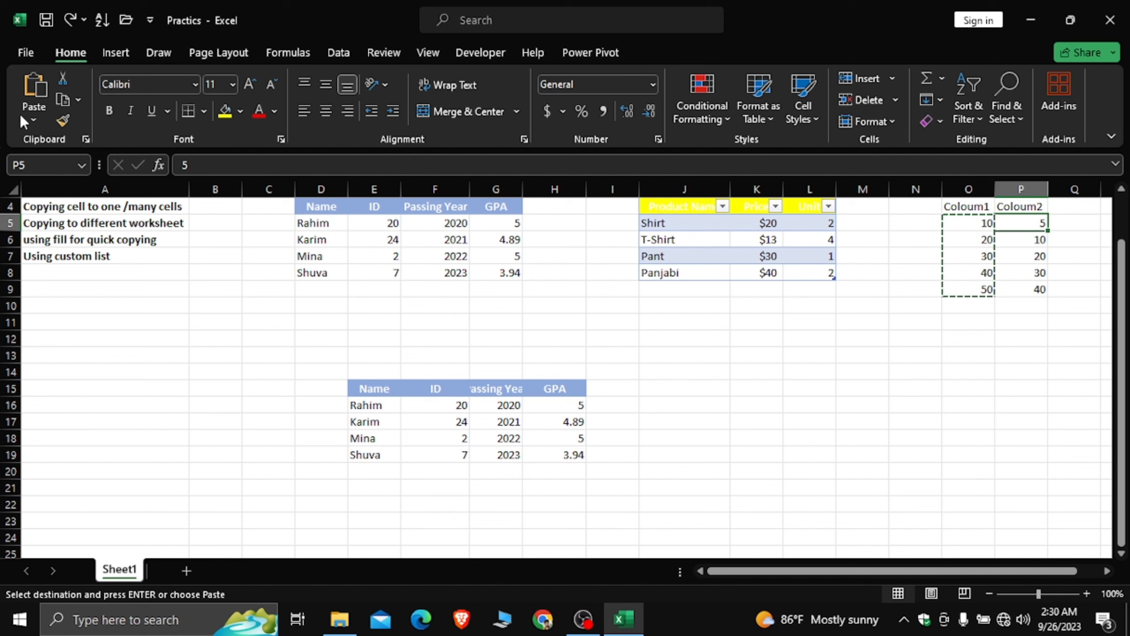
left_click(31, 119)
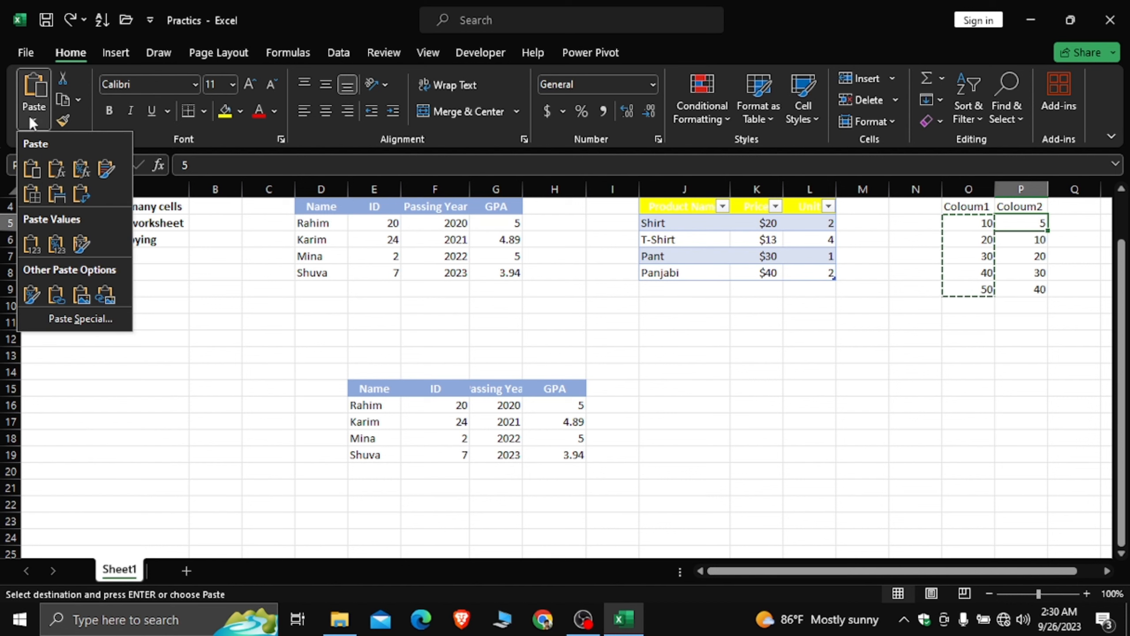
left_click(76, 318)
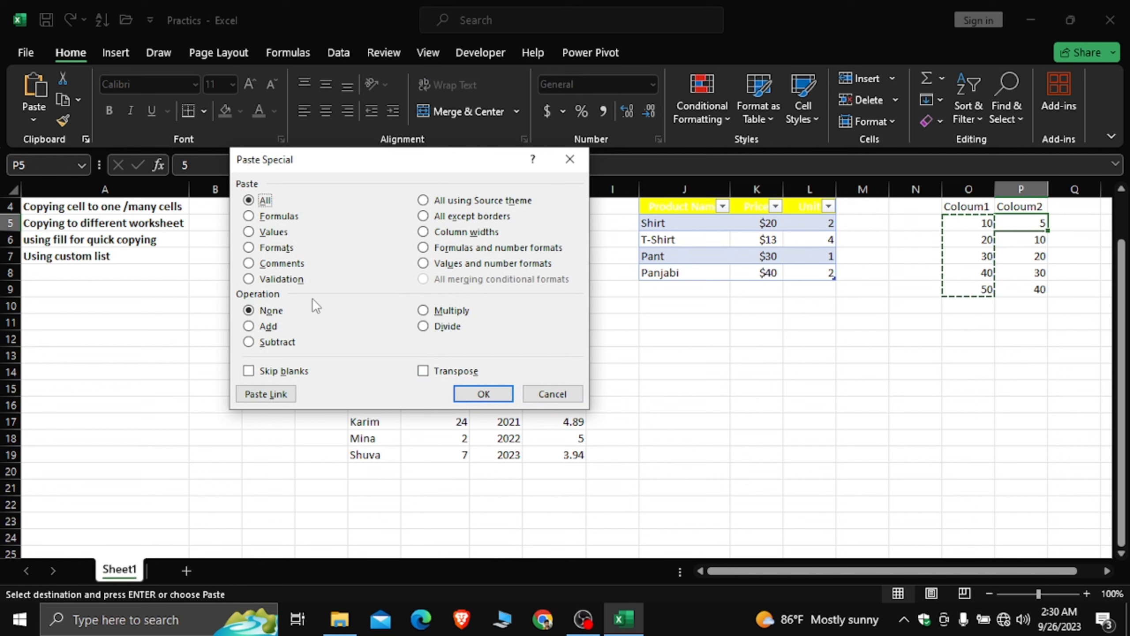
left_click(248, 327)
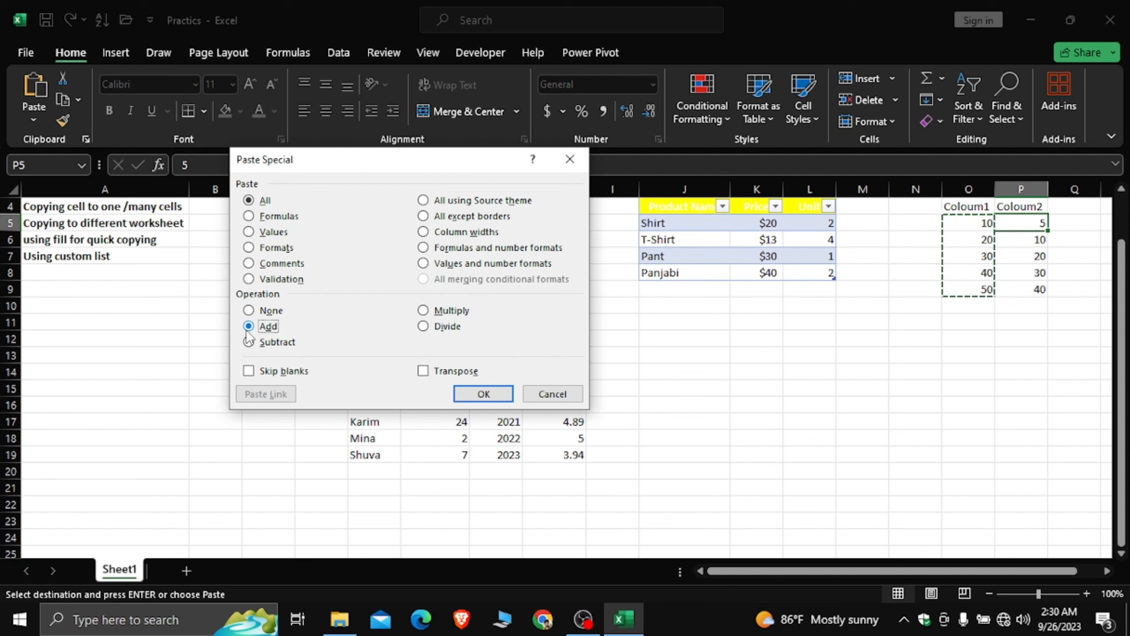
left_click(485, 395)
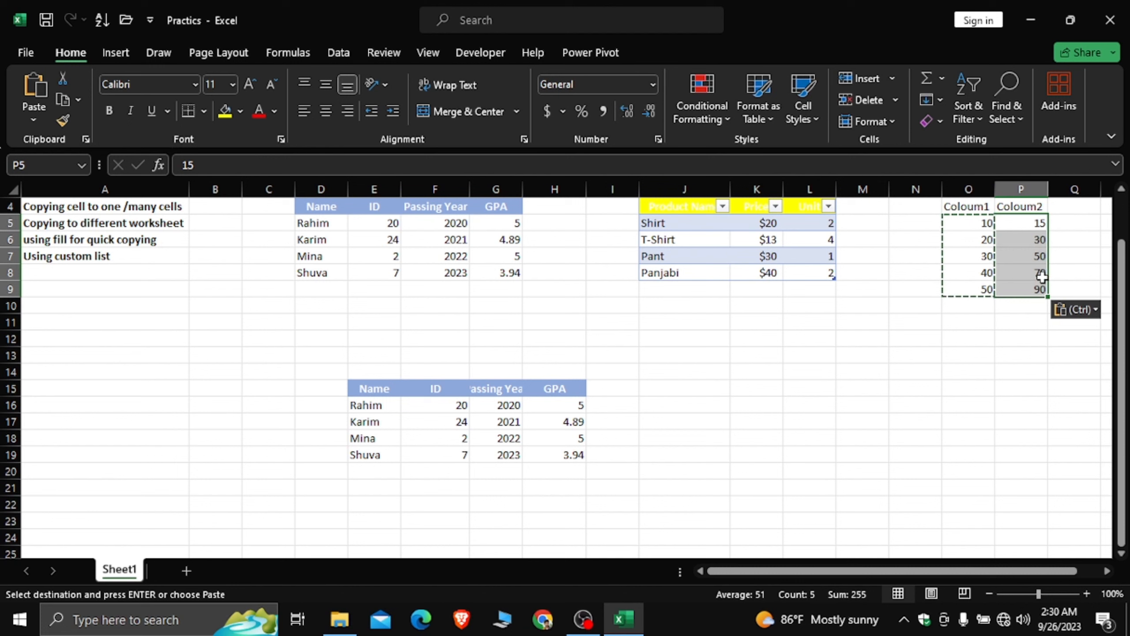
key("ctrl+z")
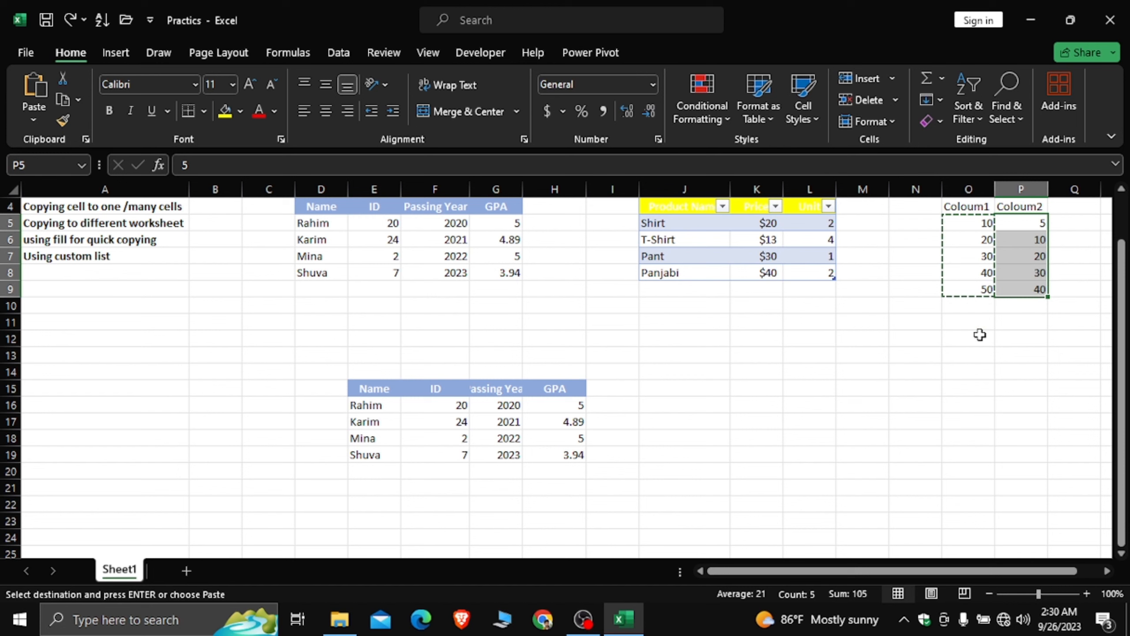
left_click(979, 335)
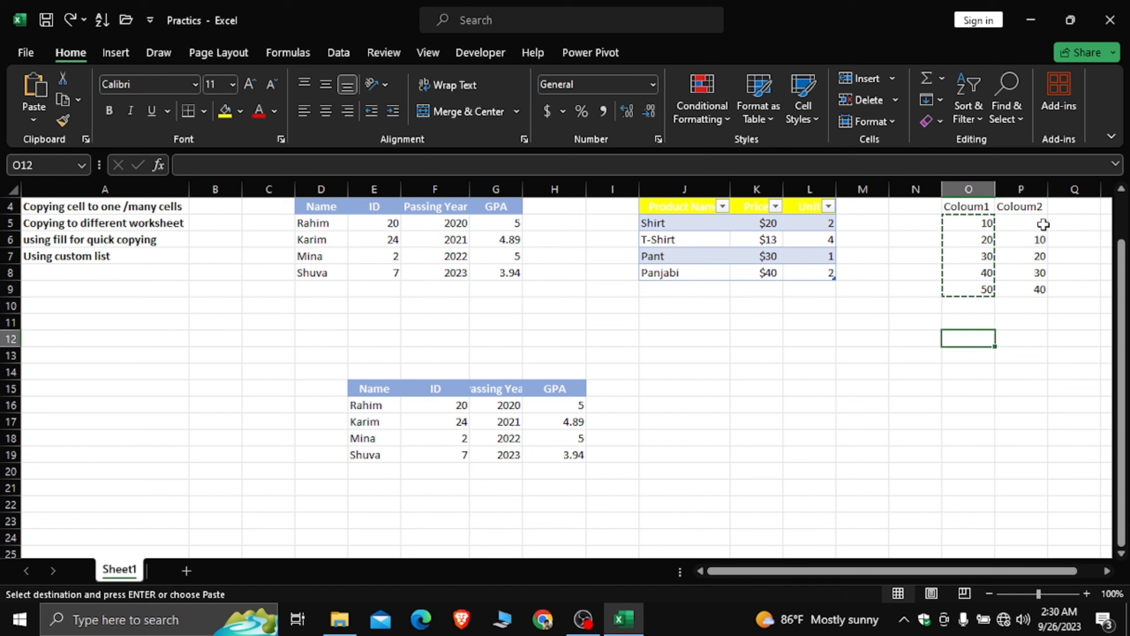
Copy the Coloum1 values in O5:O9 and paste them onto Coloum2 from P5 using Paste Special with the Multiply operation.
left_click_drag(970, 223, 981, 283)
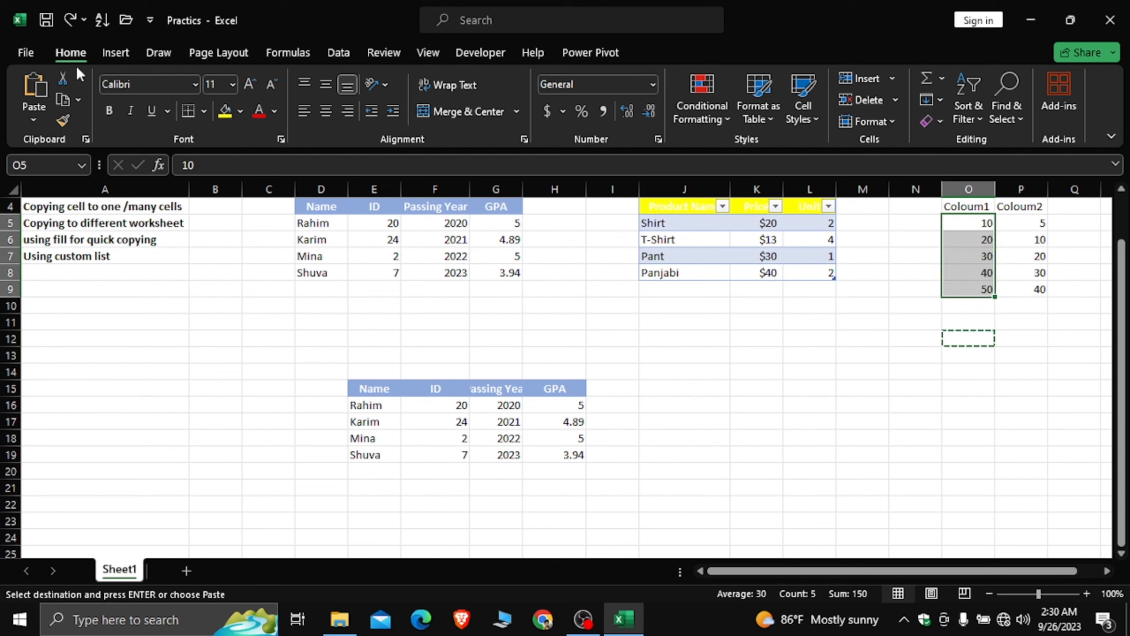
left_click(63, 99)
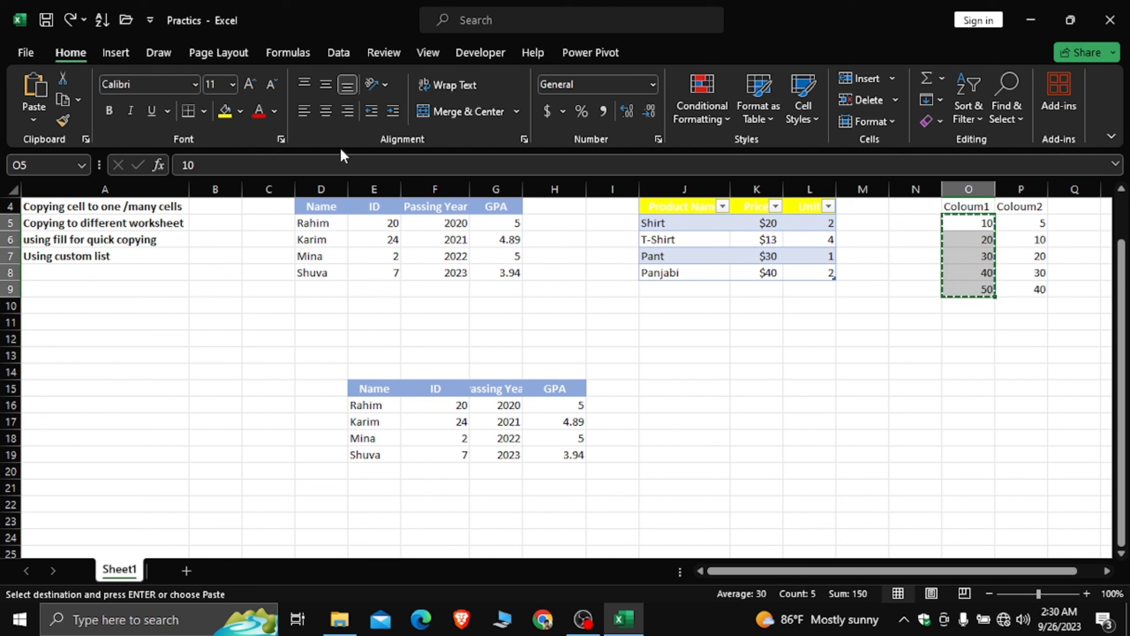
left_click(1028, 222)
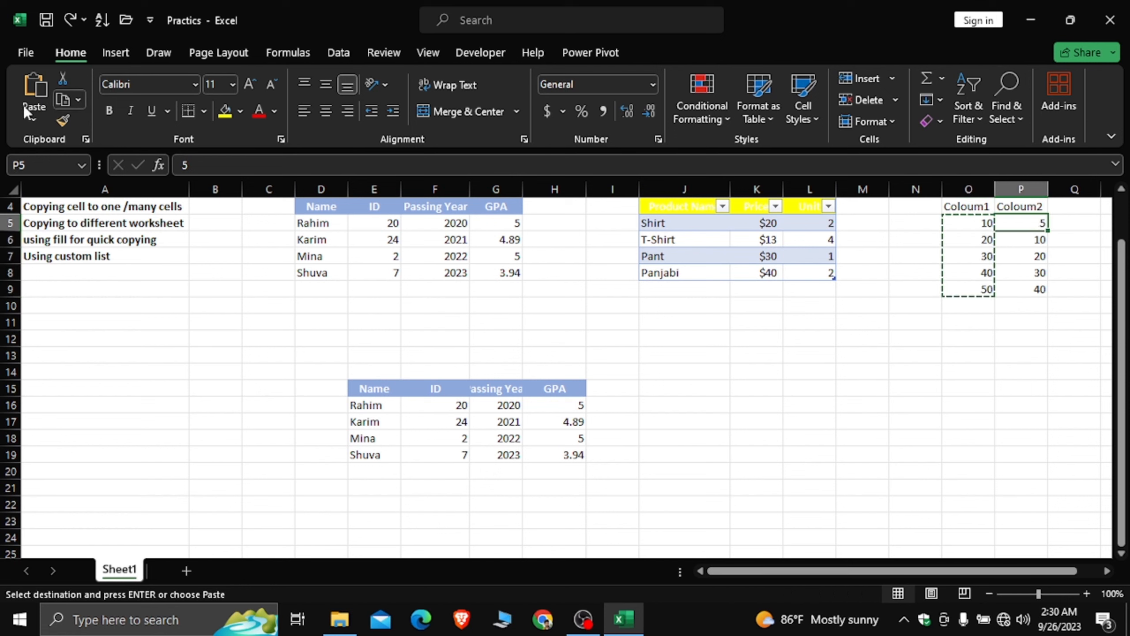
left_click(35, 121)
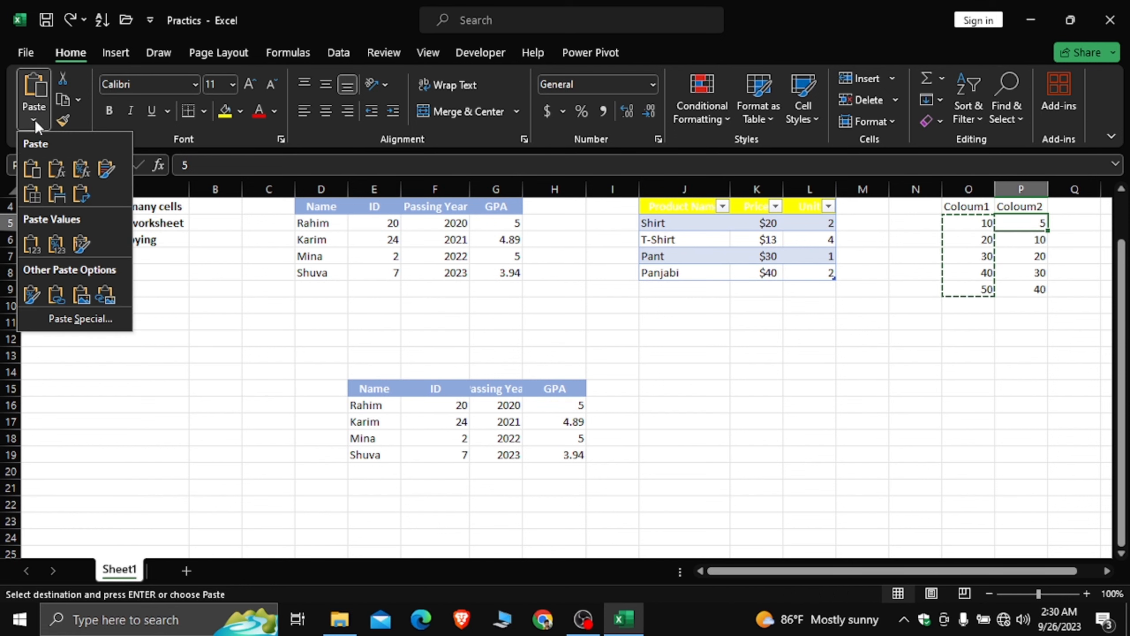
left_click(81, 317)
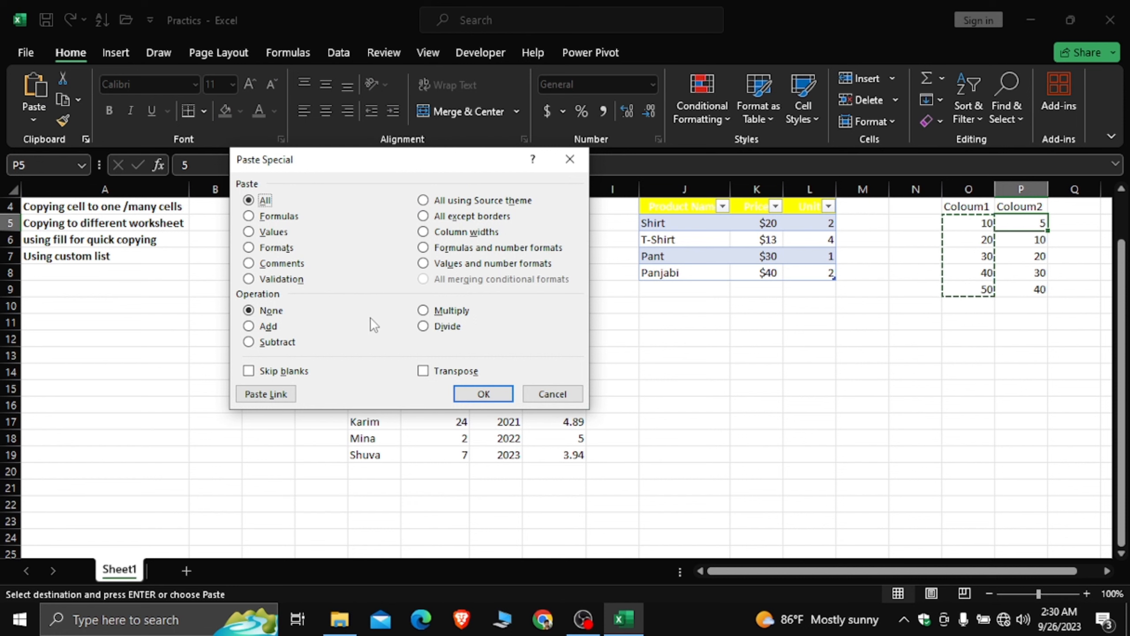
left_click(422, 311)
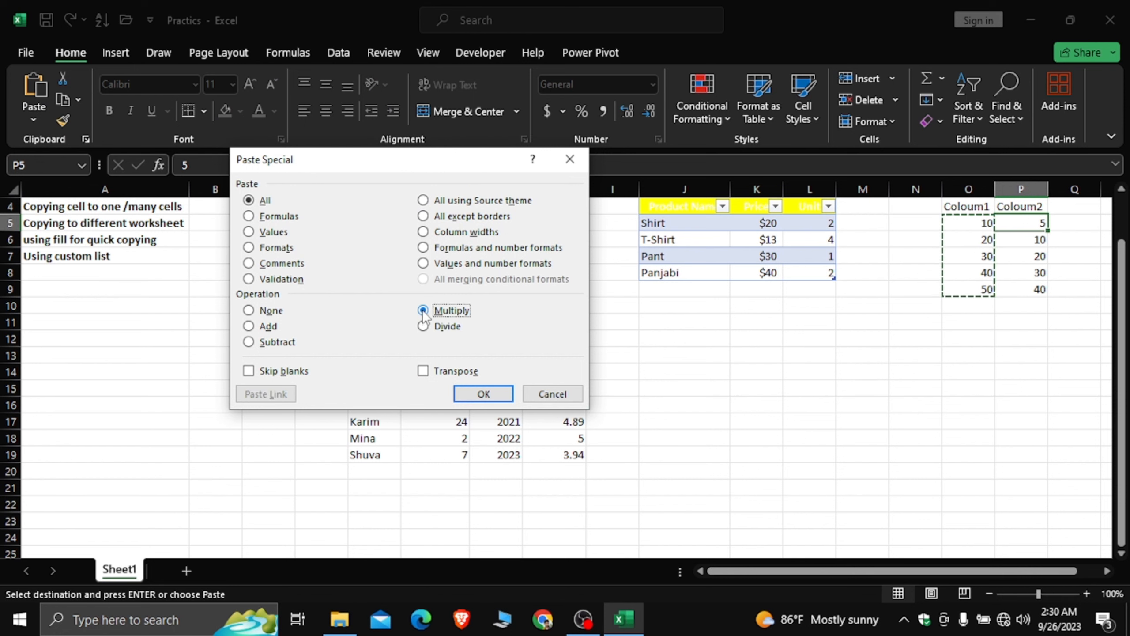
left_click(484, 392)
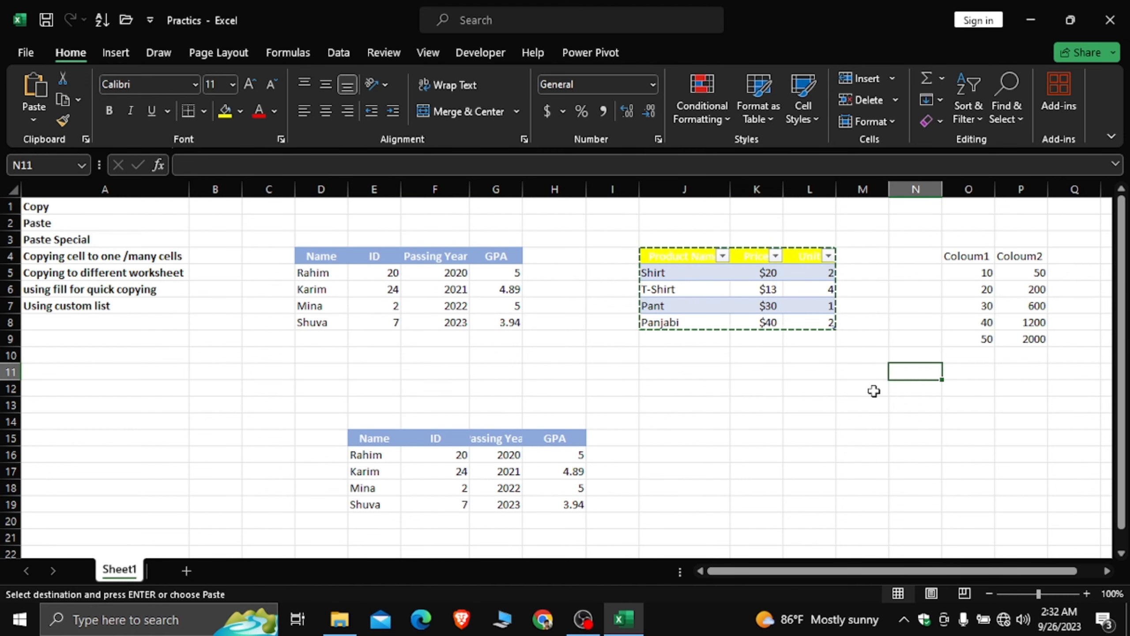
Copy the student table in E15:H19 and paste it transposed at K17 using Paste Special.
scroll(765, 414, "down", 3)
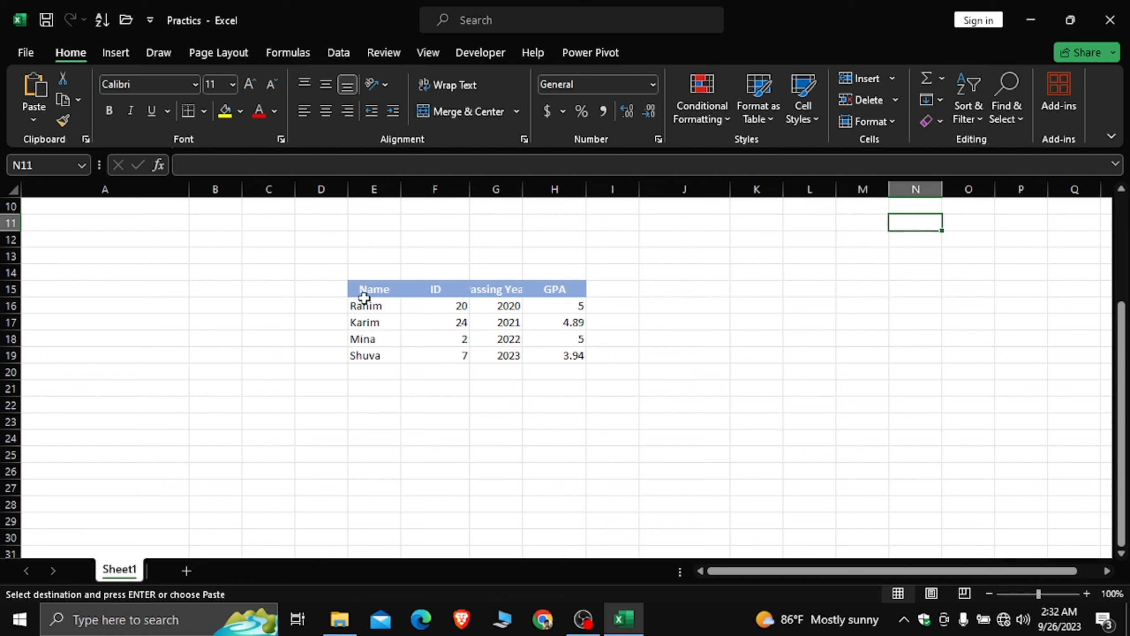
left_click_drag(358, 289, 556, 355)
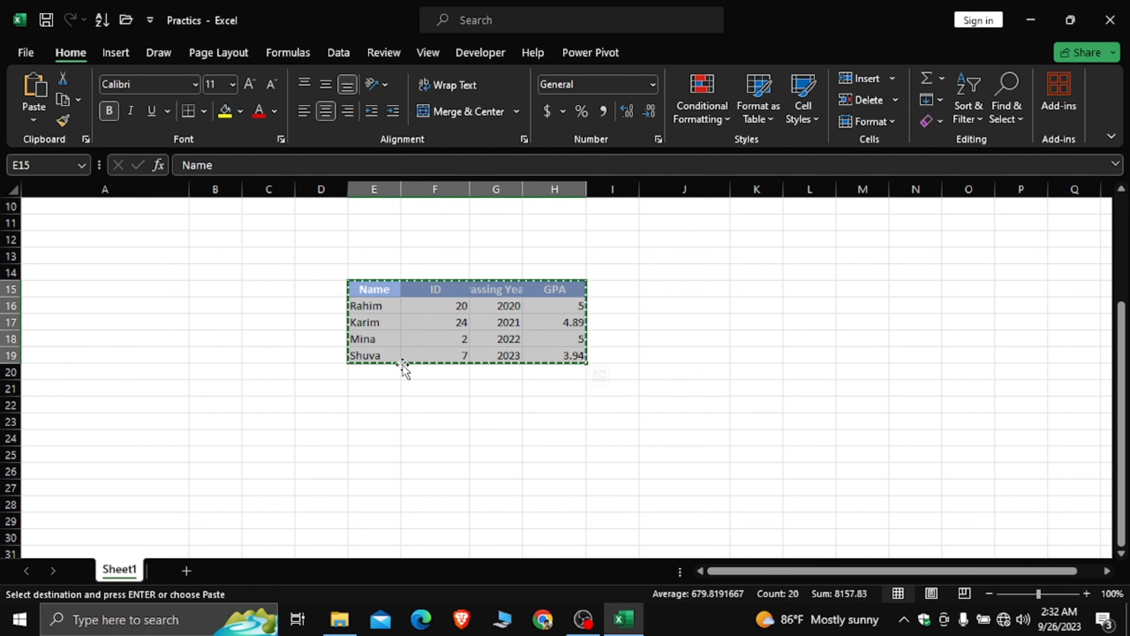
key("ctrl+c")
left_click(777, 322)
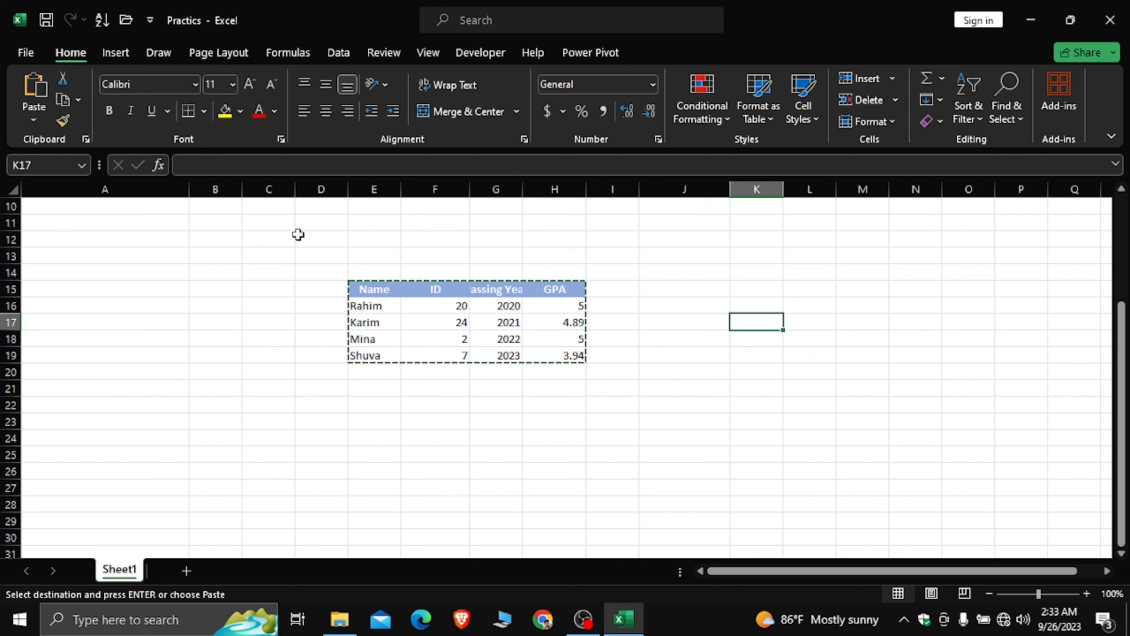
left_click(39, 121)
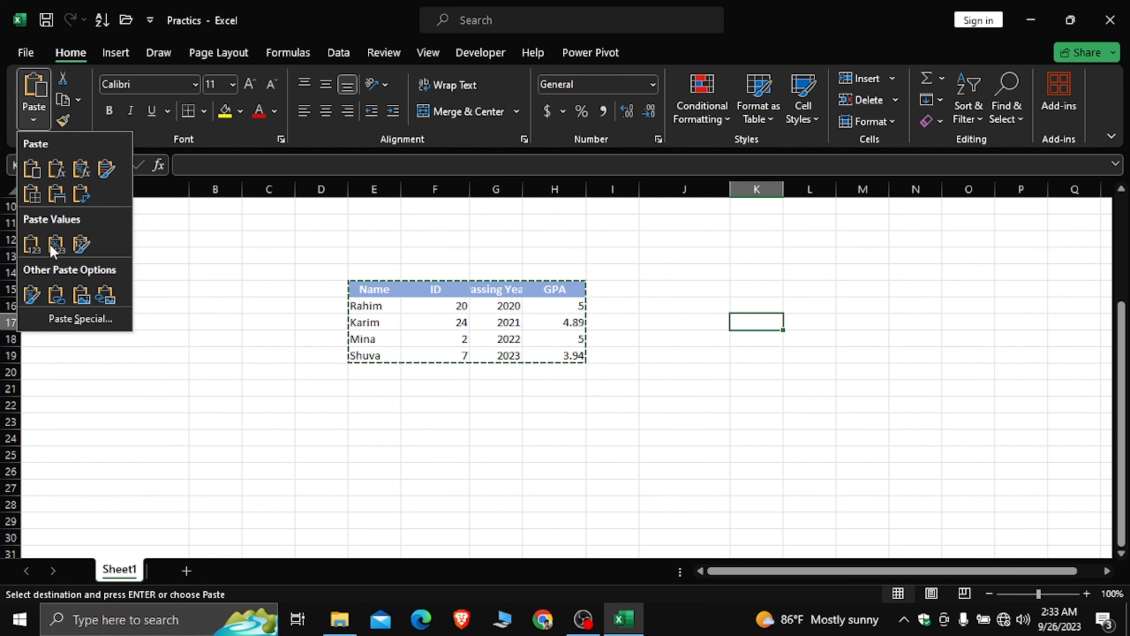
left_click(73, 319)
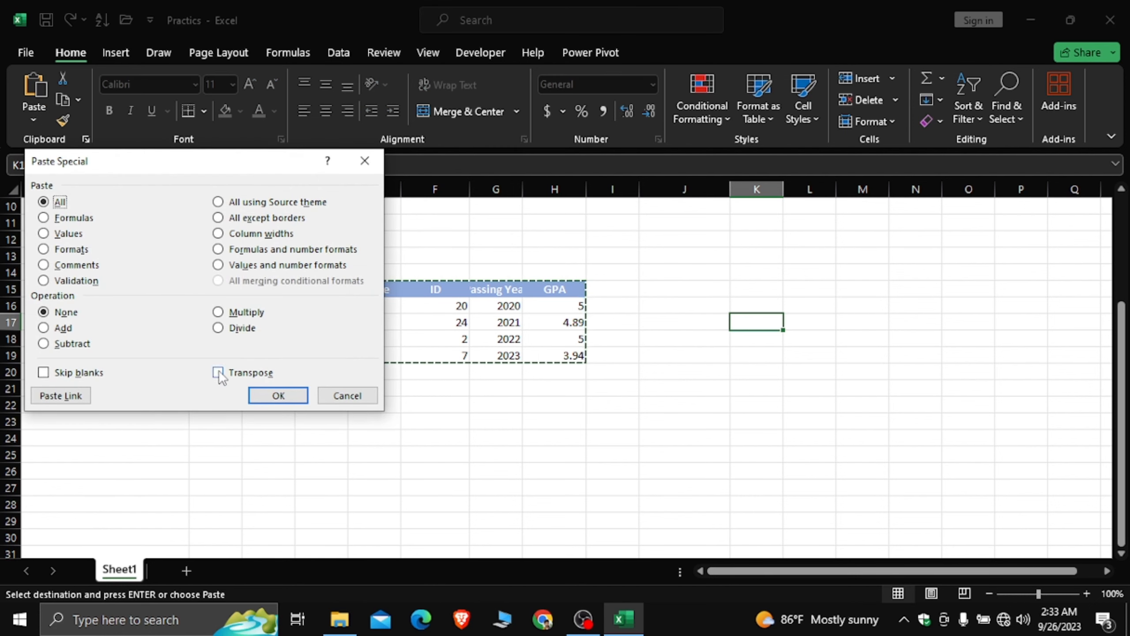
left_click(218, 373)
left_click(285, 398)
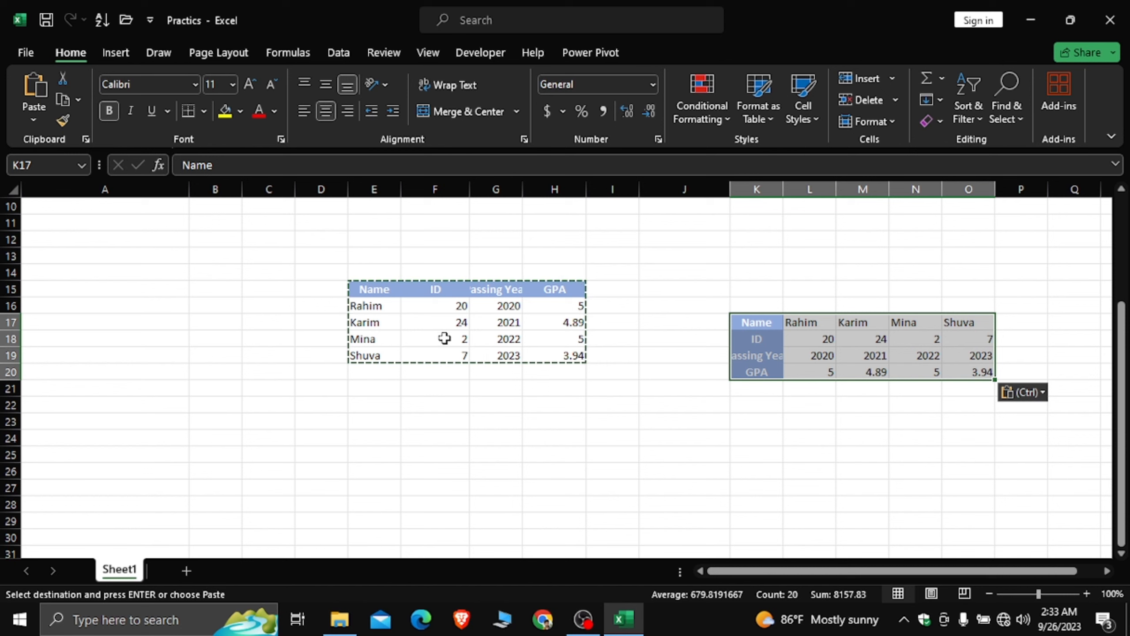
left_click(395, 406)
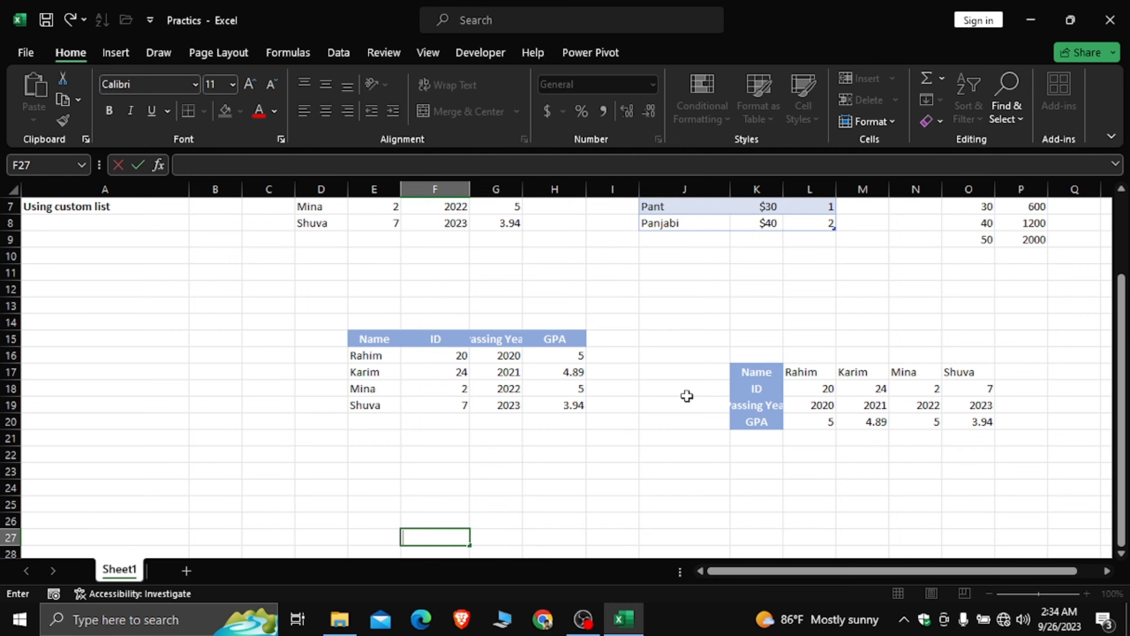
Enter 4474 in F24 and fill it down the column to F43.
scroll(687, 395, "down", 2)
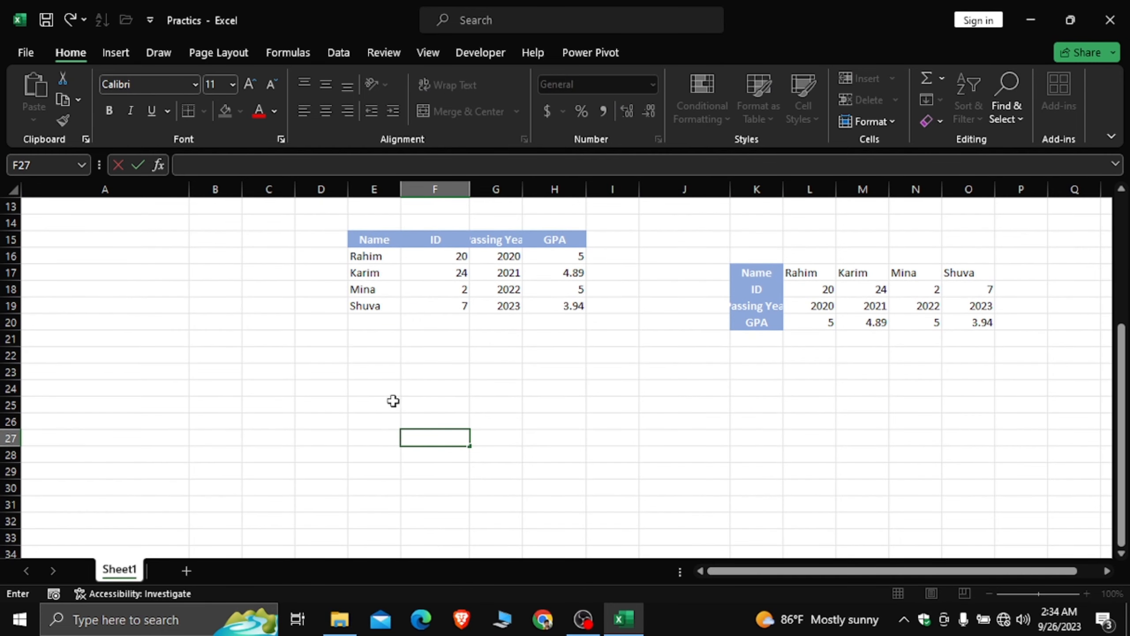
left_click(440, 387)
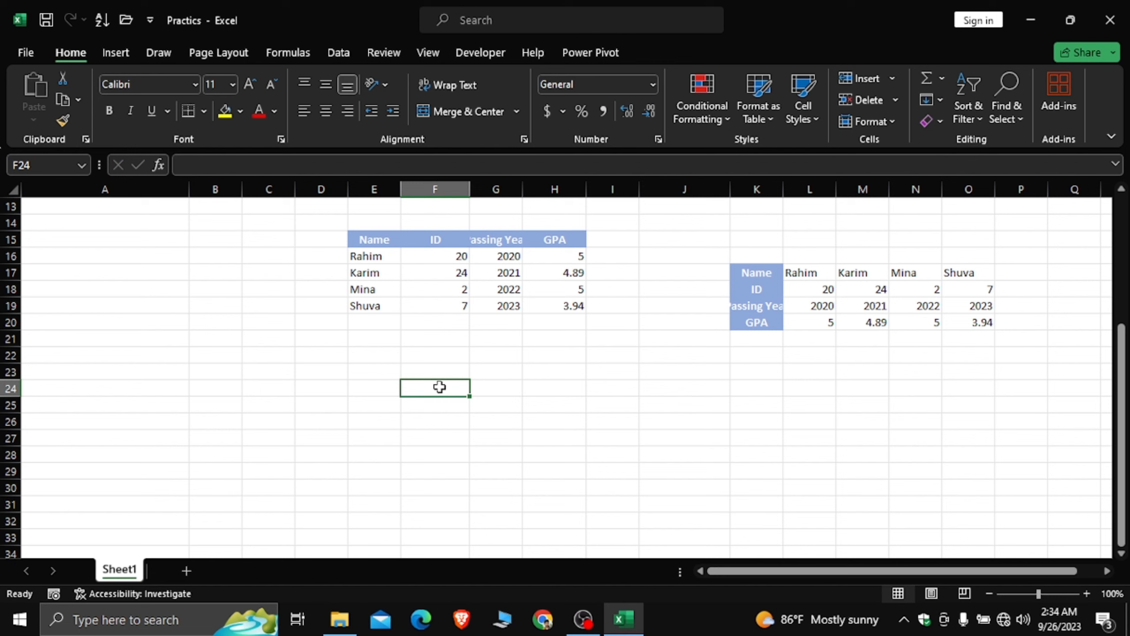
type("4474")
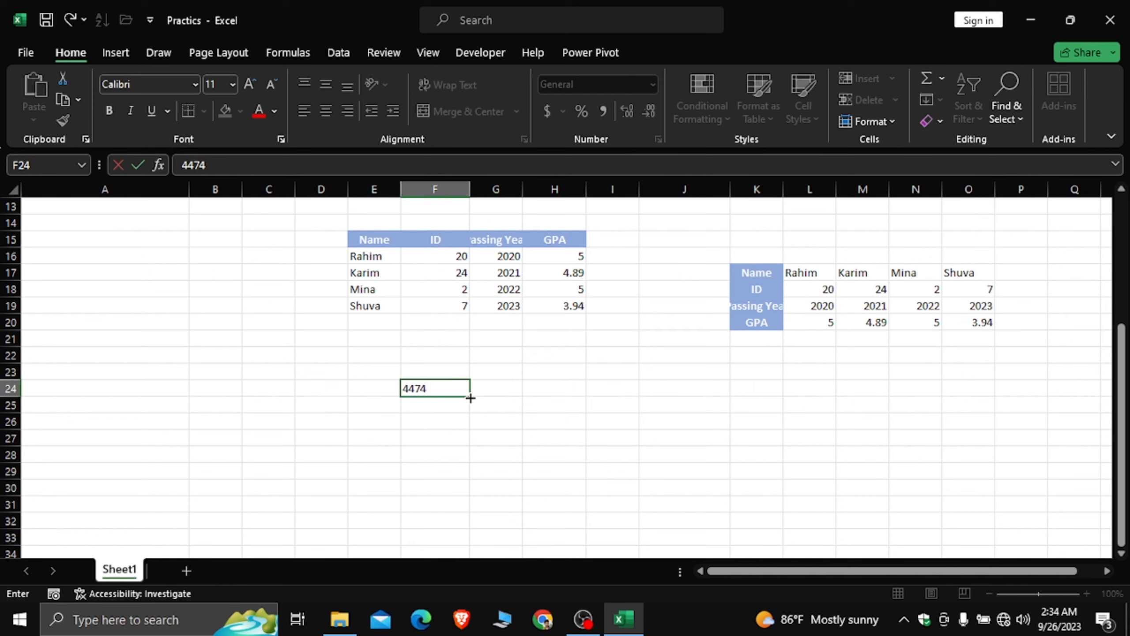
left_click_drag(468, 395, 470, 526)
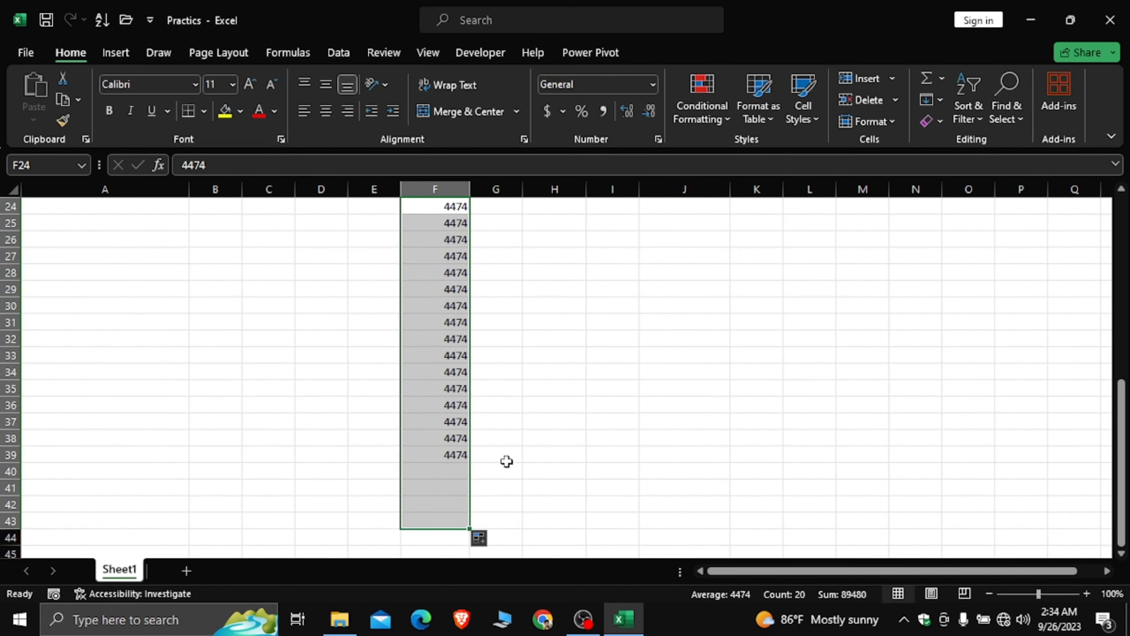
scroll(548, 400, "up", 1)
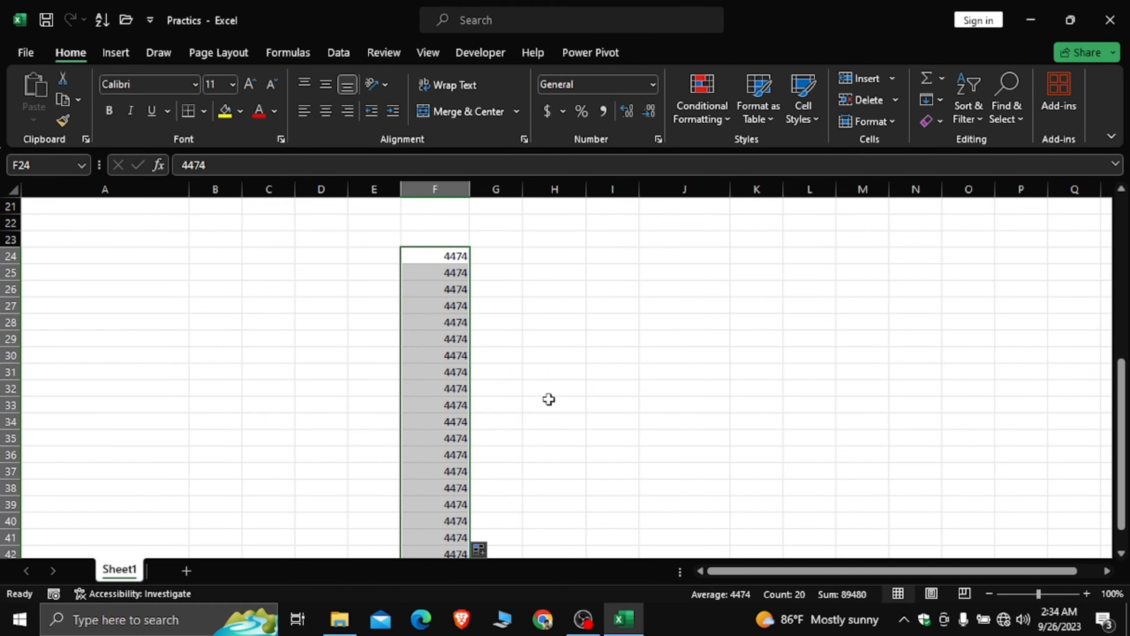
scroll(557, 386, "up", 1)
scroll(559, 385, "up", 3)
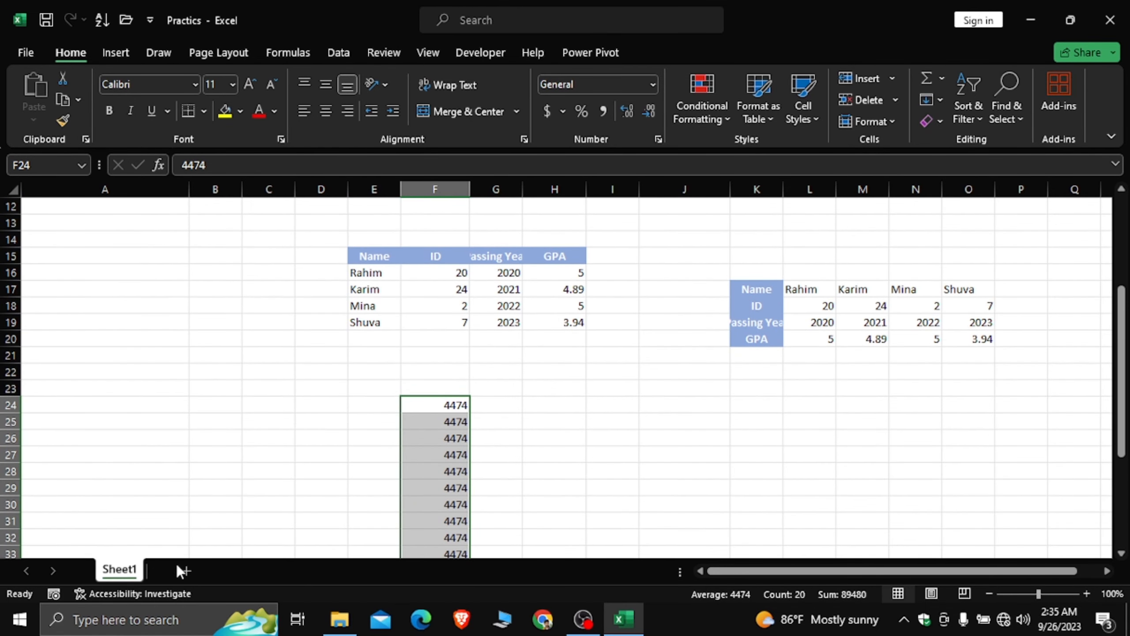
Add two new worksheets to the workbook and return to Sheet1.
left_click(187, 570)
left_click(236, 572)
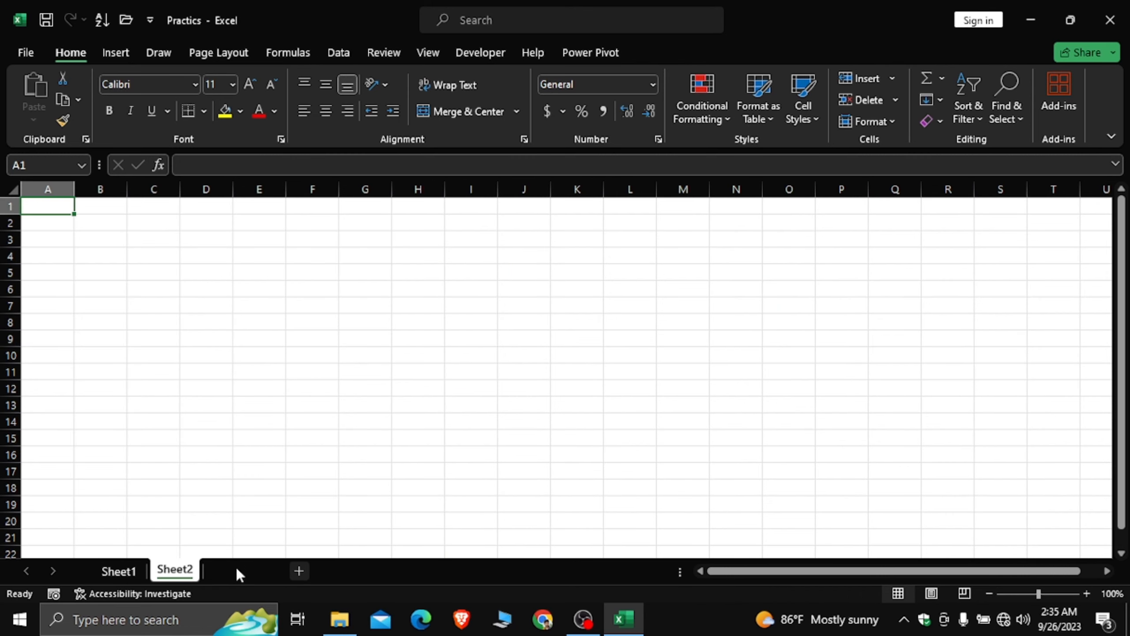
left_click(130, 572)
Copy the student table in E15:H19 on Sheet1, paste it at E15 on Sheet2 and Sheet3 as a group, and view Sheet3.
scroll(294, 423, "up", 3)
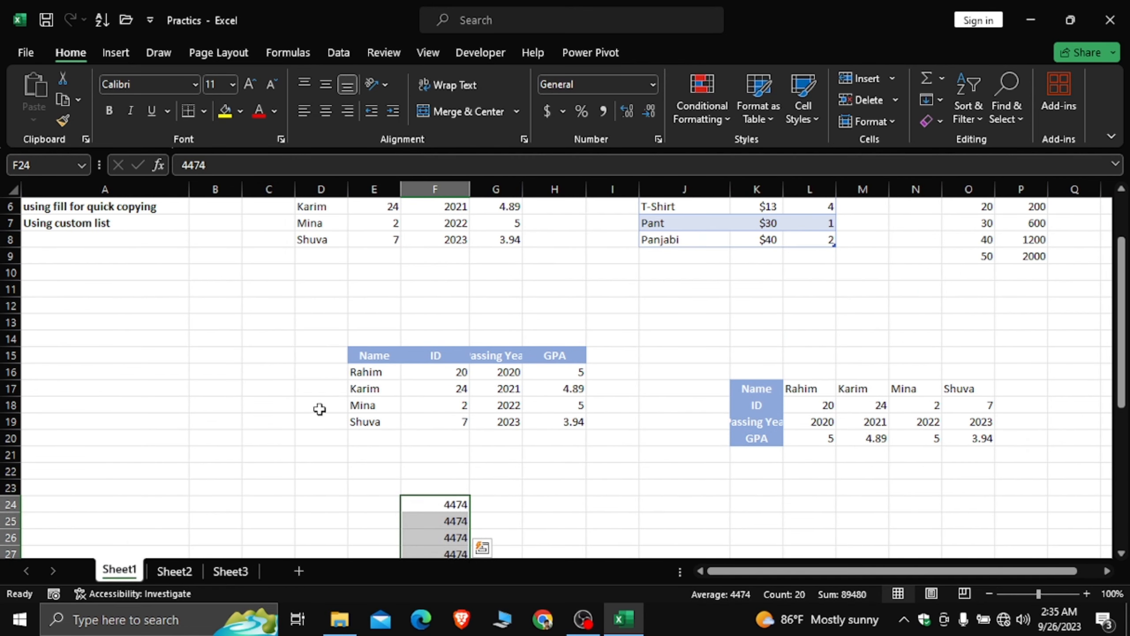
left_click_drag(348, 354, 556, 410)
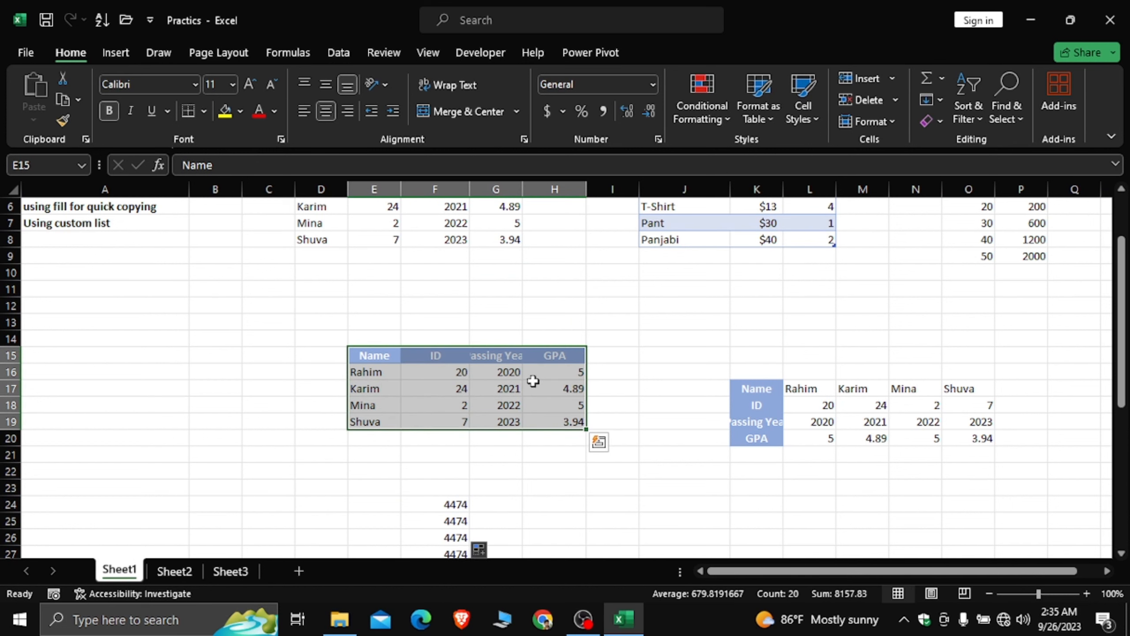
left_click(64, 101)
scroll(363, 275, "down", 2)
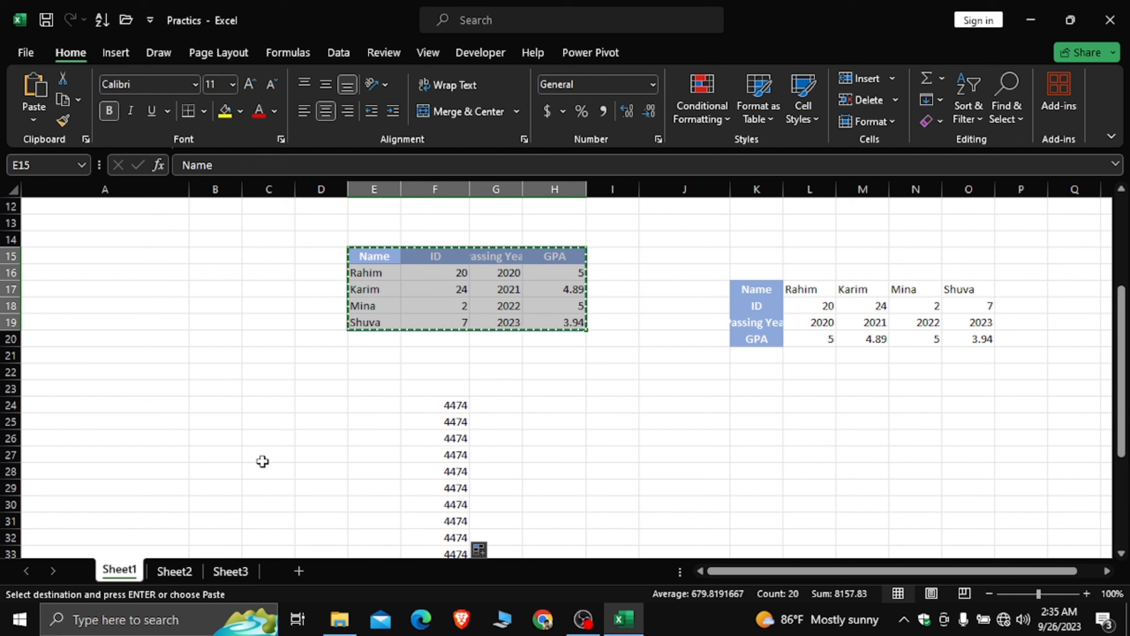
left_click(177, 571, "ctrl")
left_click(243, 574, "ctrl")
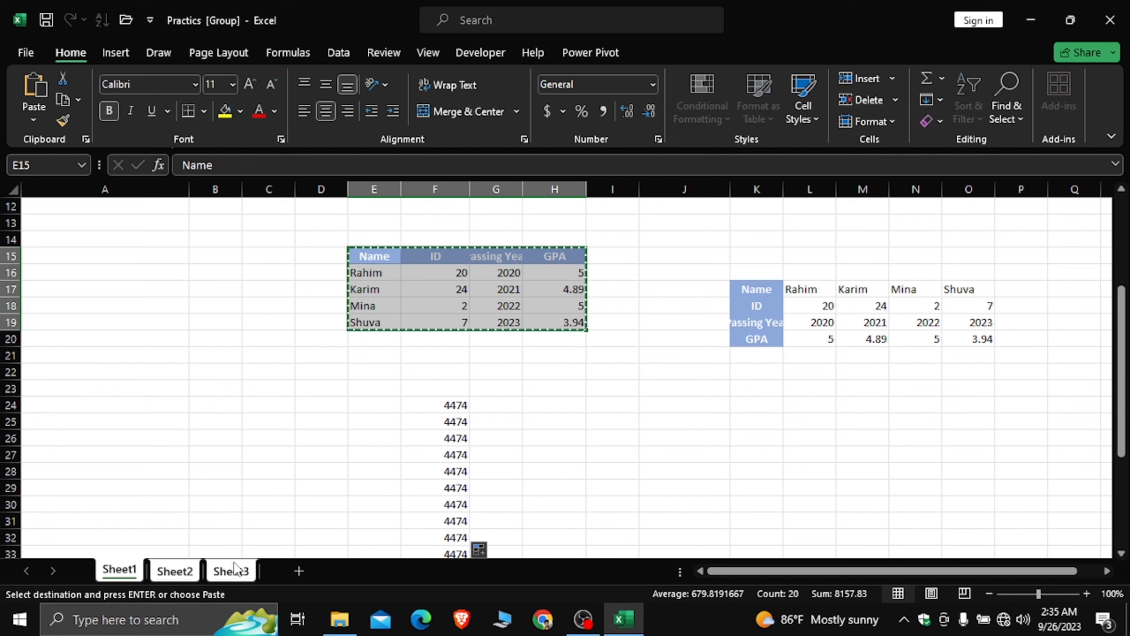
left_click(119, 571, "ctrl")
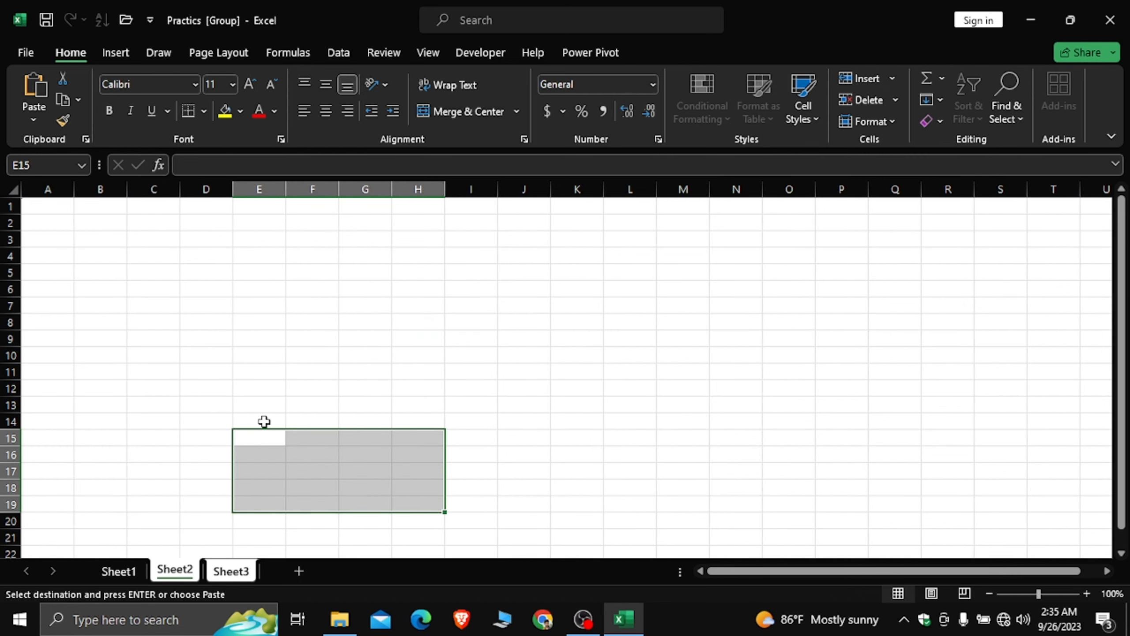
key("ctrl+v")
left_click(227, 321)
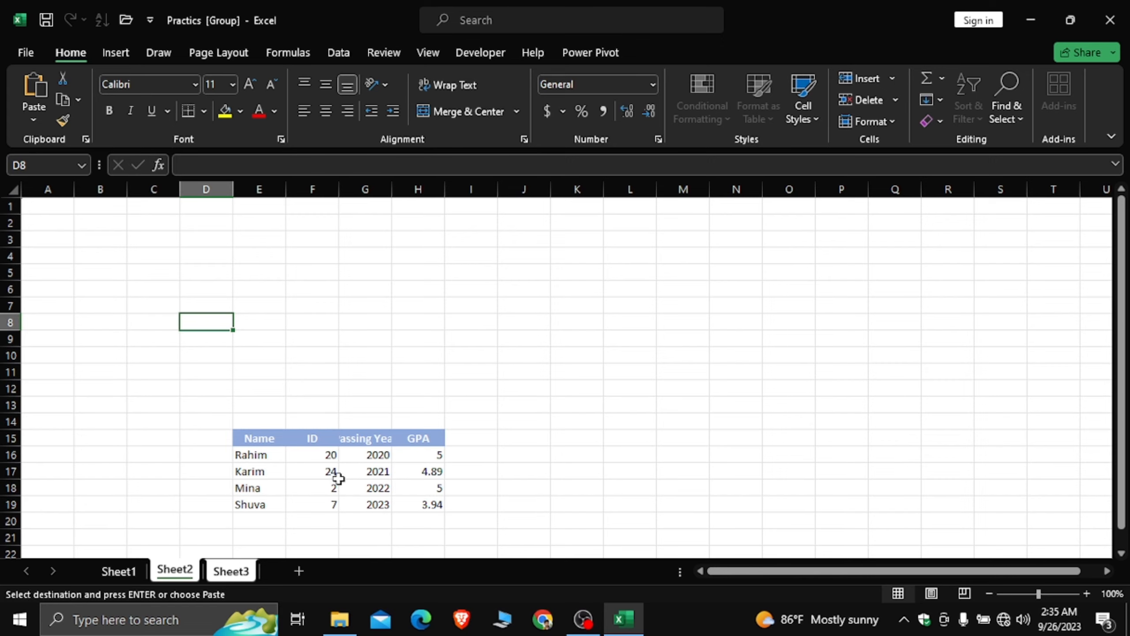
scroll(351, 445, "down", 2)
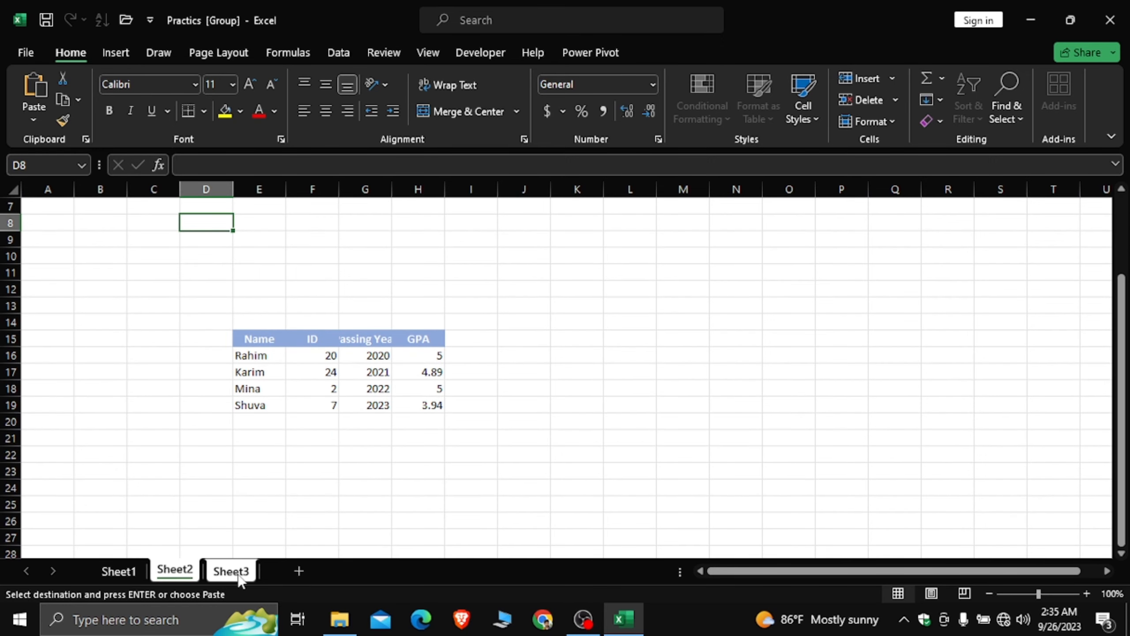
left_click(237, 569)
scroll(449, 408, "down", 2)
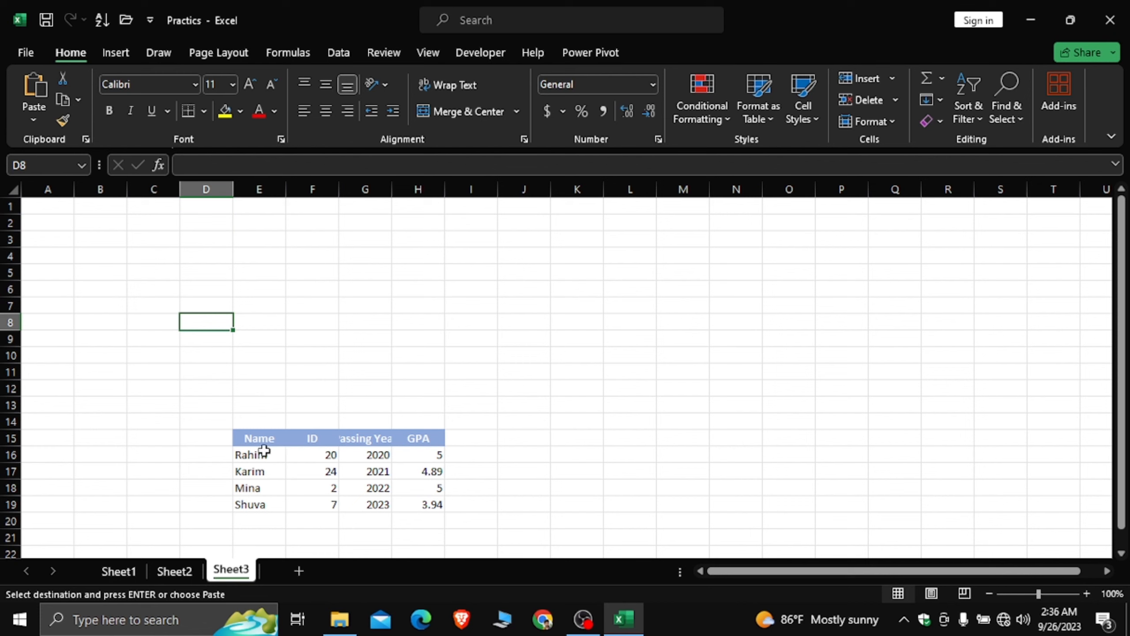
On Sheet1, enter sat in J27 and sun in J28, and fill the weekday series down to J37.
left_click(119, 570)
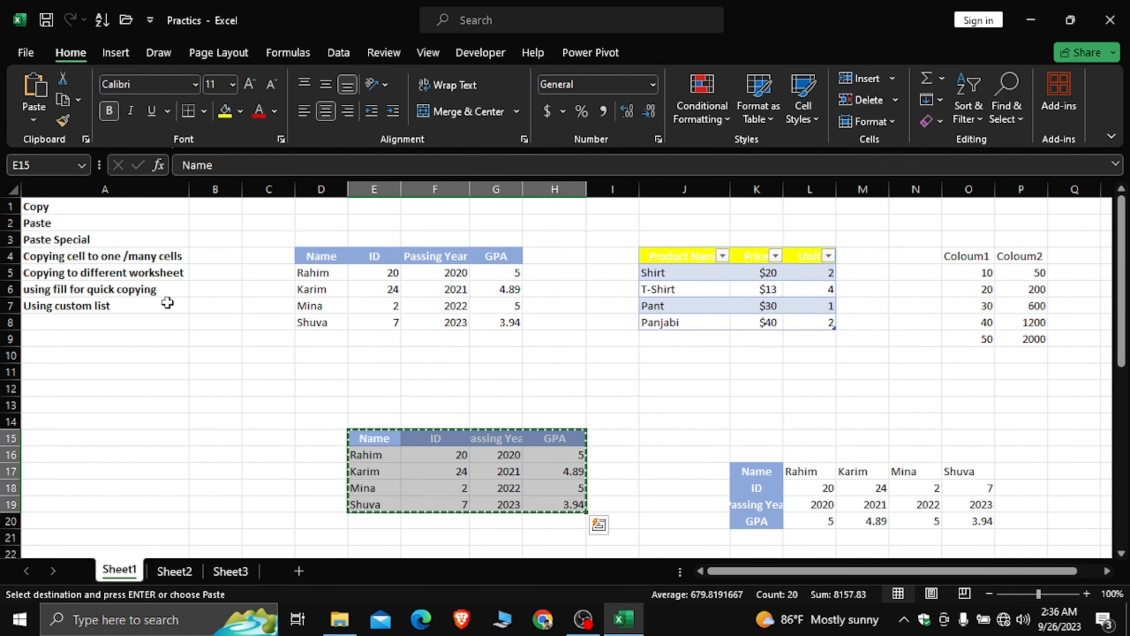
scroll(206, 305, "down", 8)
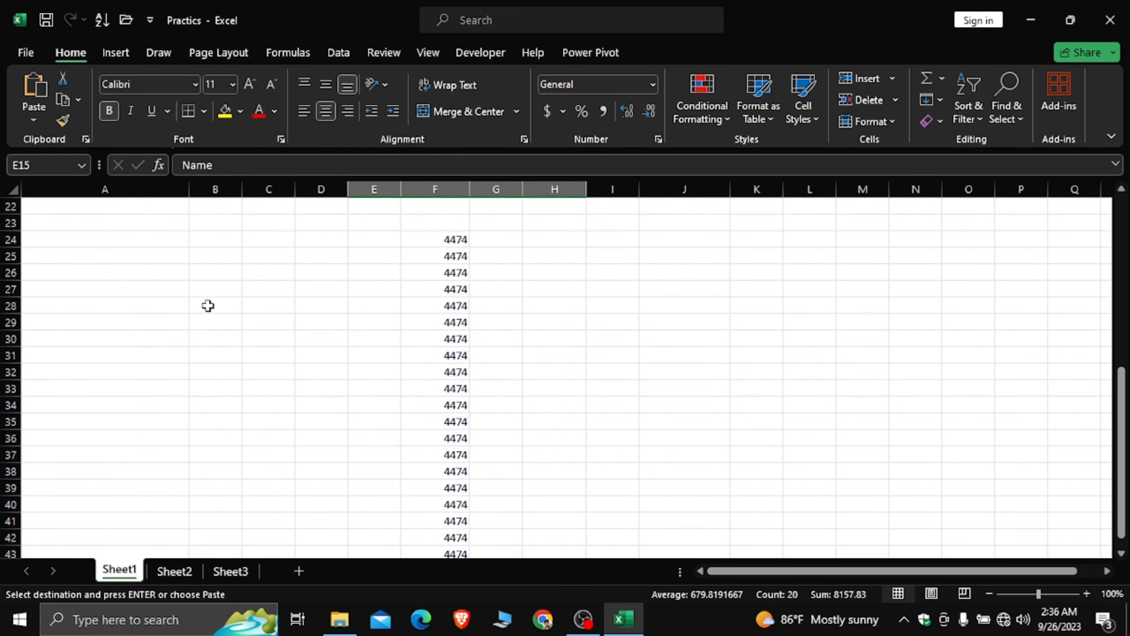
scroll(208, 306, "up", 2)
left_click(647, 335)
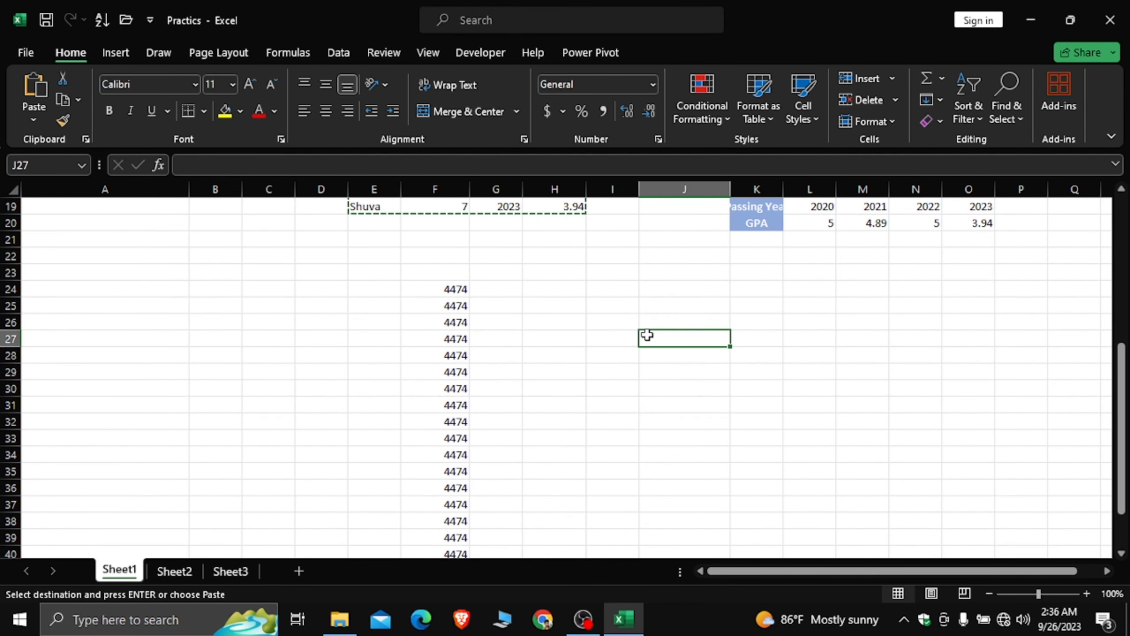
type("sat")
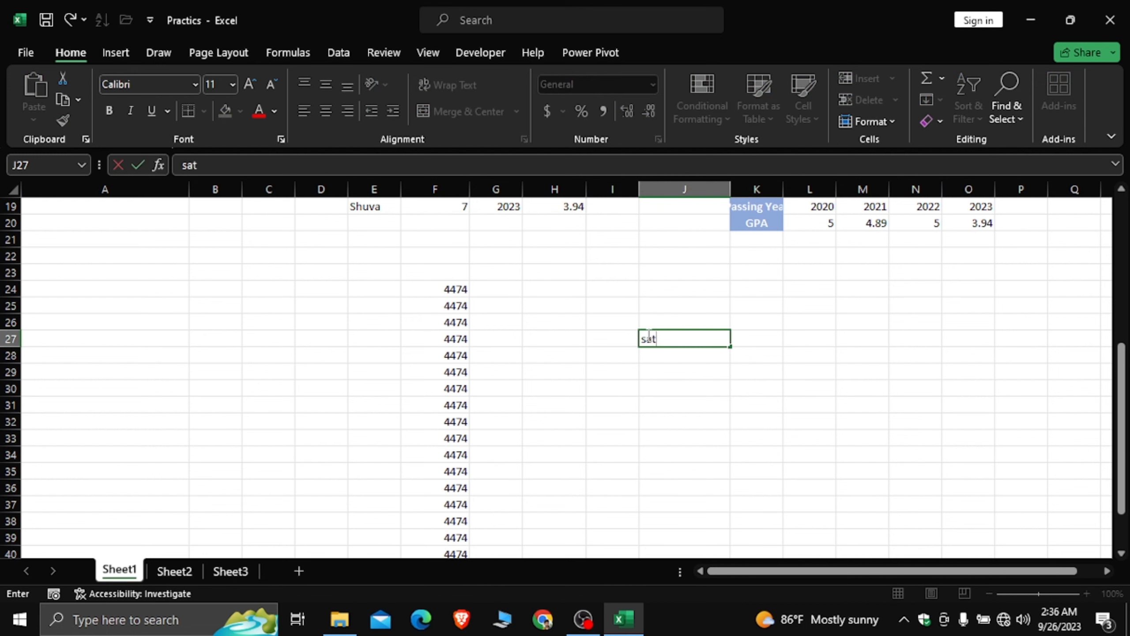
key("Return")
type("sun")
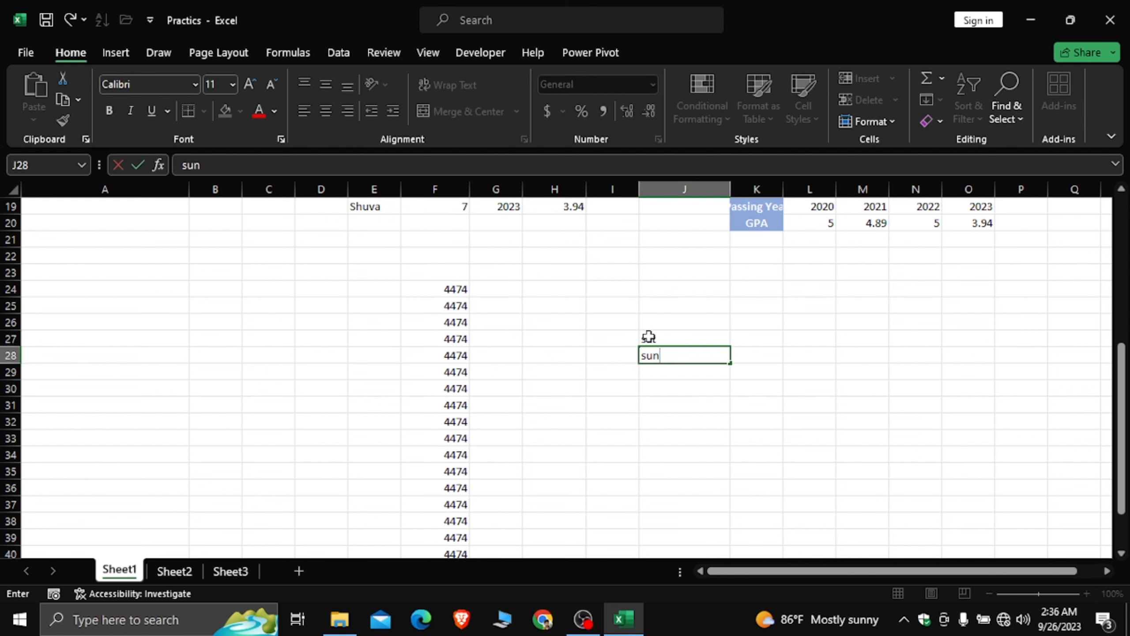
left_click(682, 337)
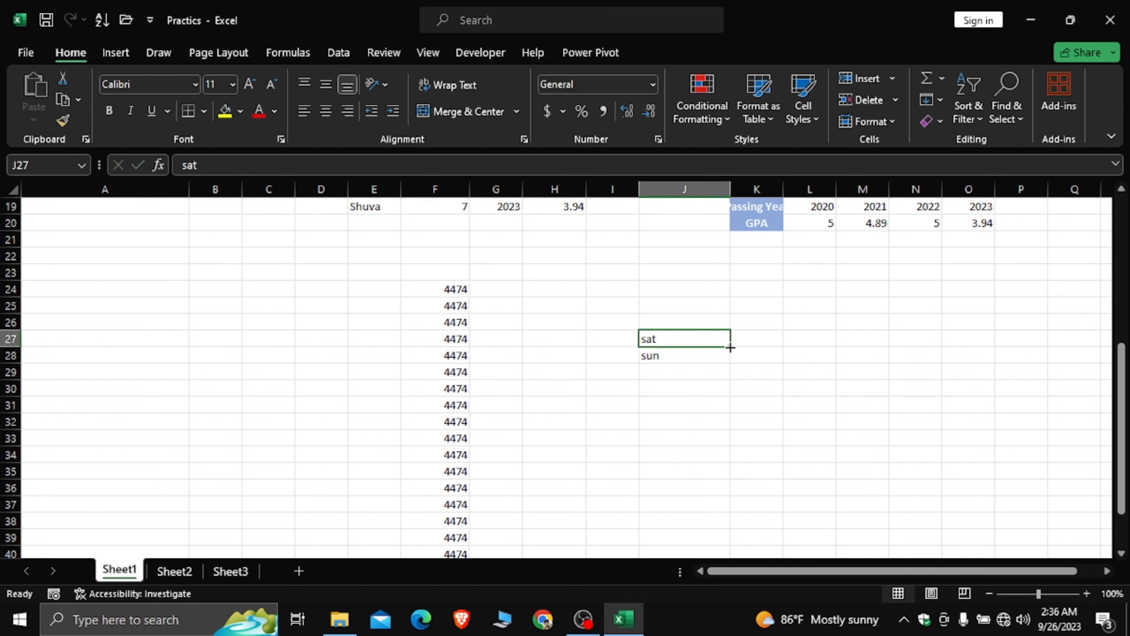
left_click_drag(722, 338, 742, 511)
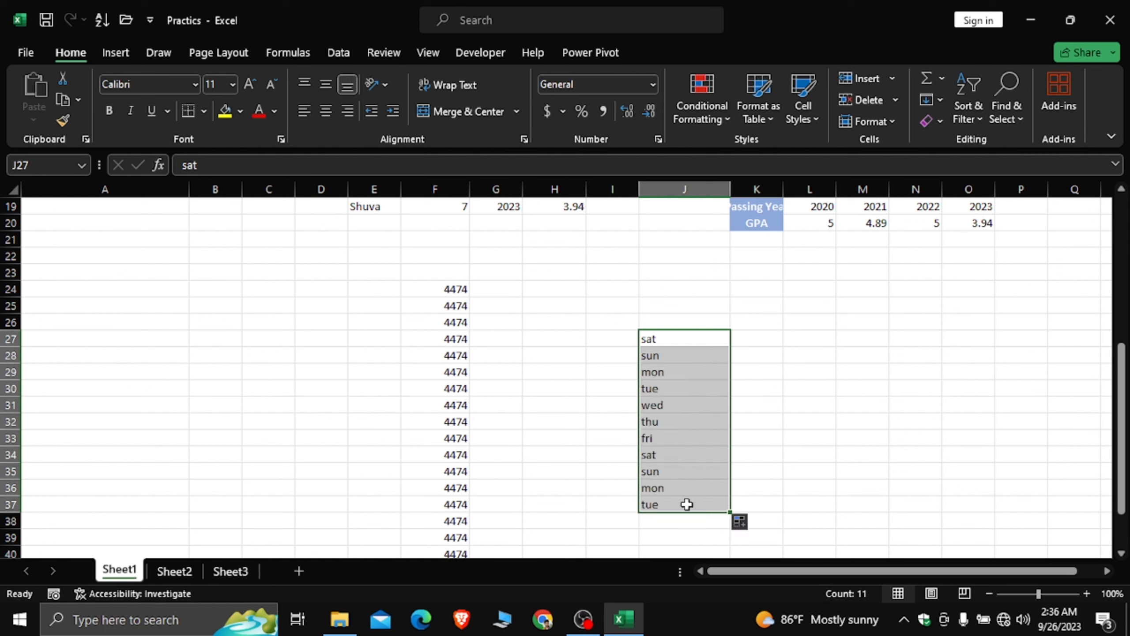
Enter jan in K27 and feb in K28, and fill the month series down to dec in K38.
left_click(766, 341)
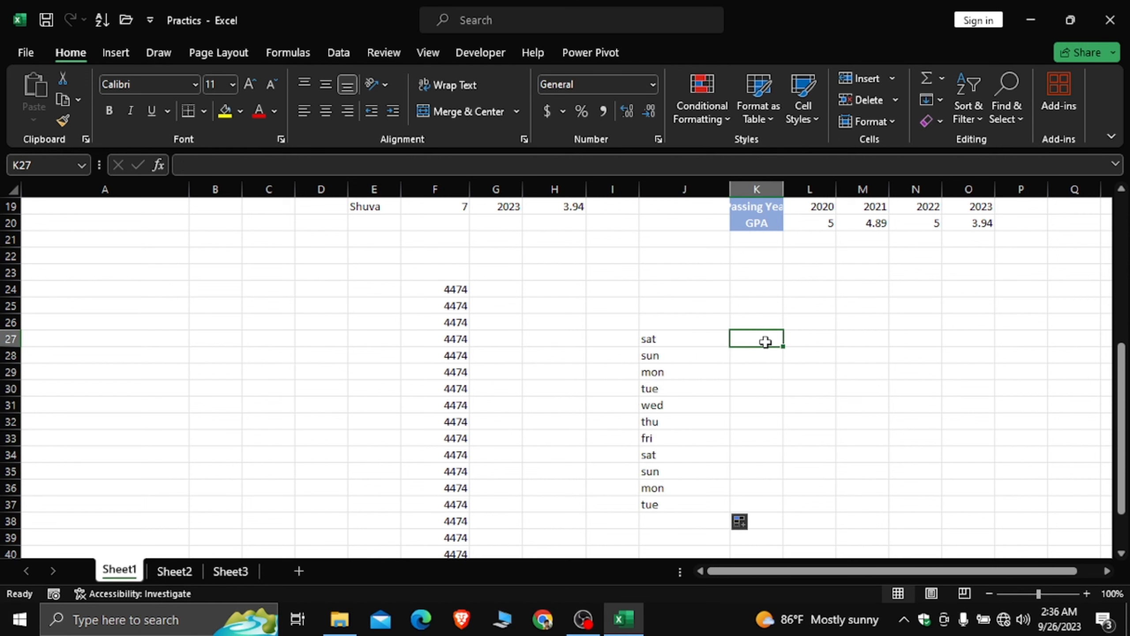
type("jan")
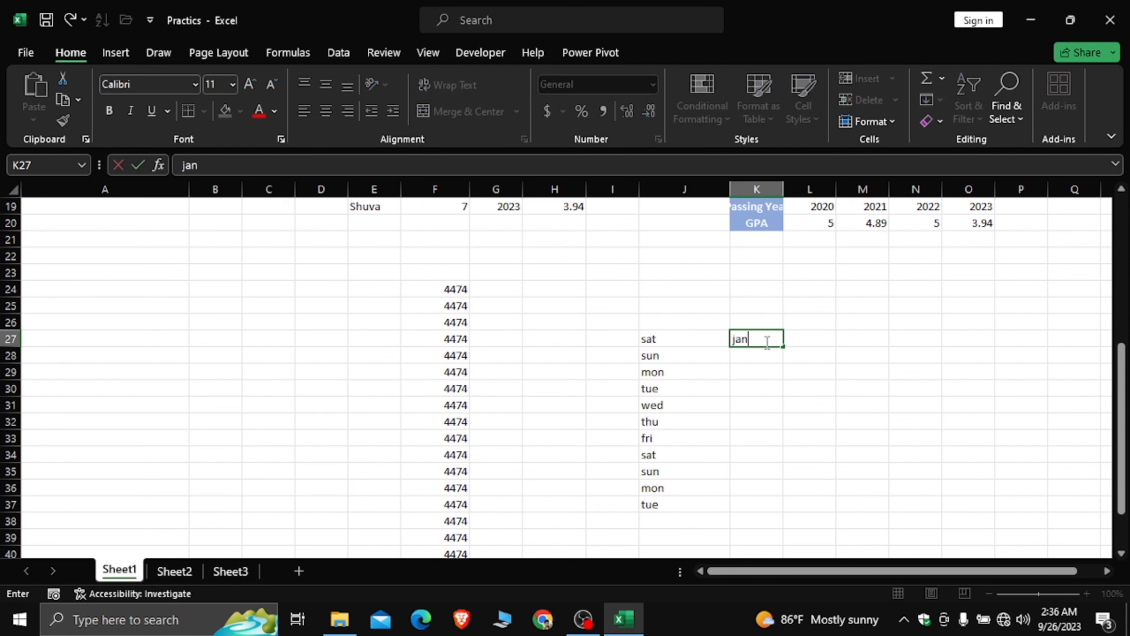
key("Return")
type("feb")
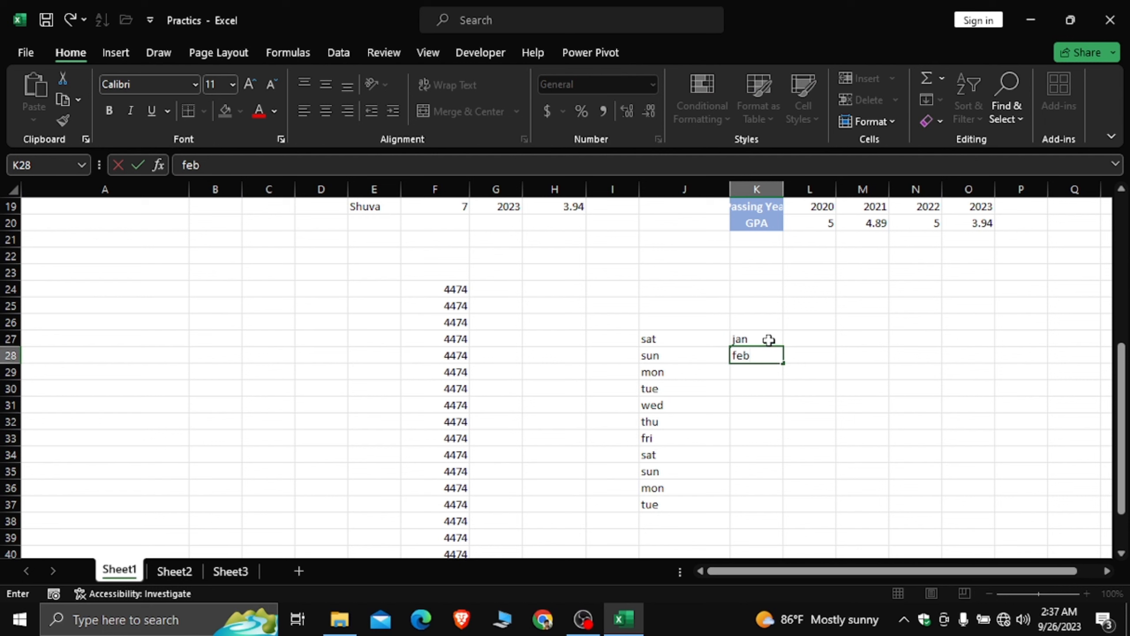
left_click_drag(766, 342, 791, 530)
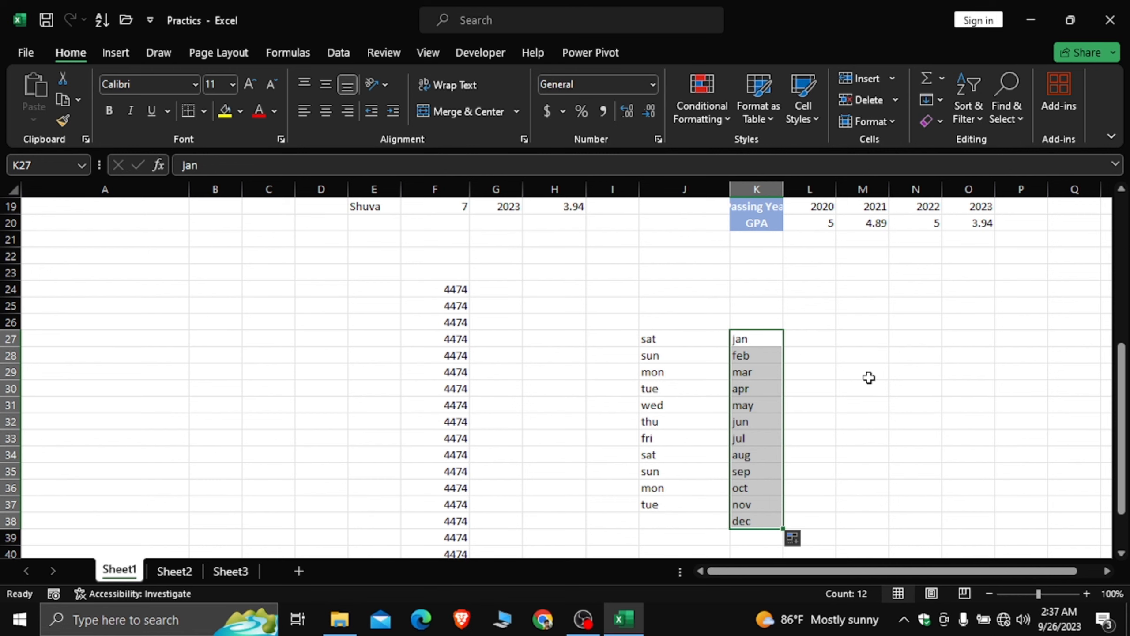
scroll(869, 378, "down", 1)
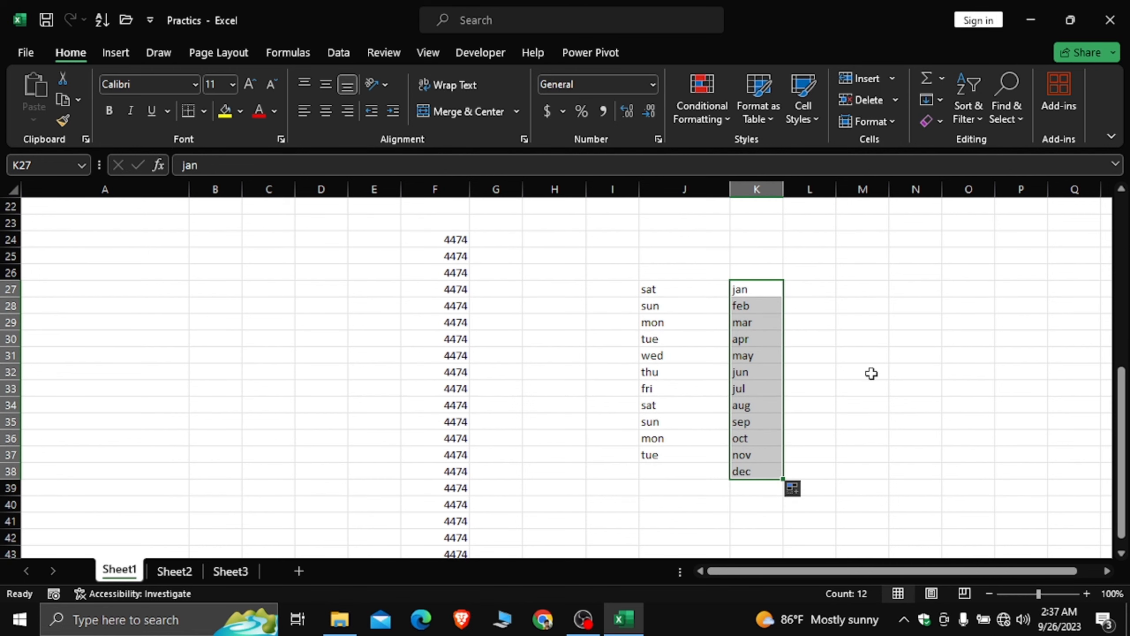
scroll(874, 319, "up", 1)
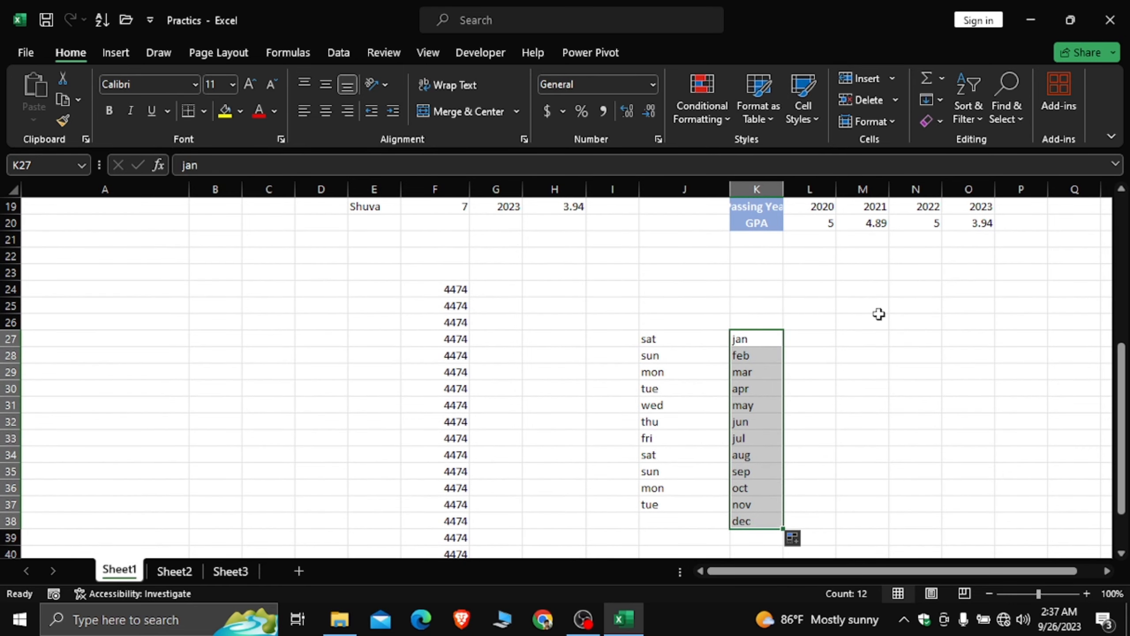
scroll(880, 313, "down", 6)
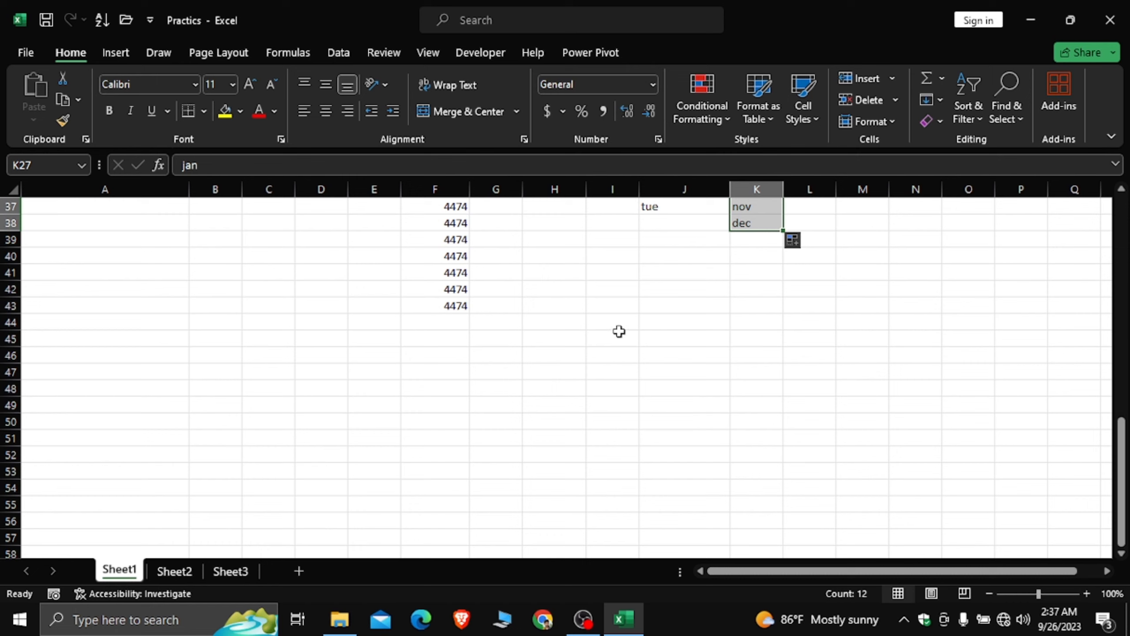
left_click(611, 316)
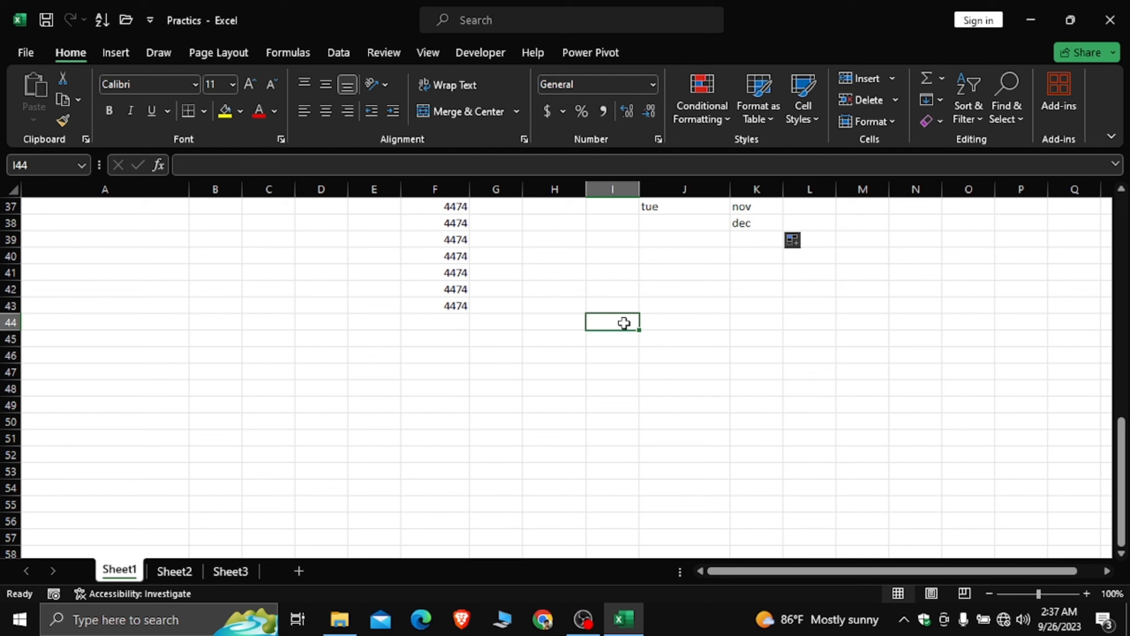
scroll(624, 322, "up", 10)
scroll(689, 414, "down", 6)
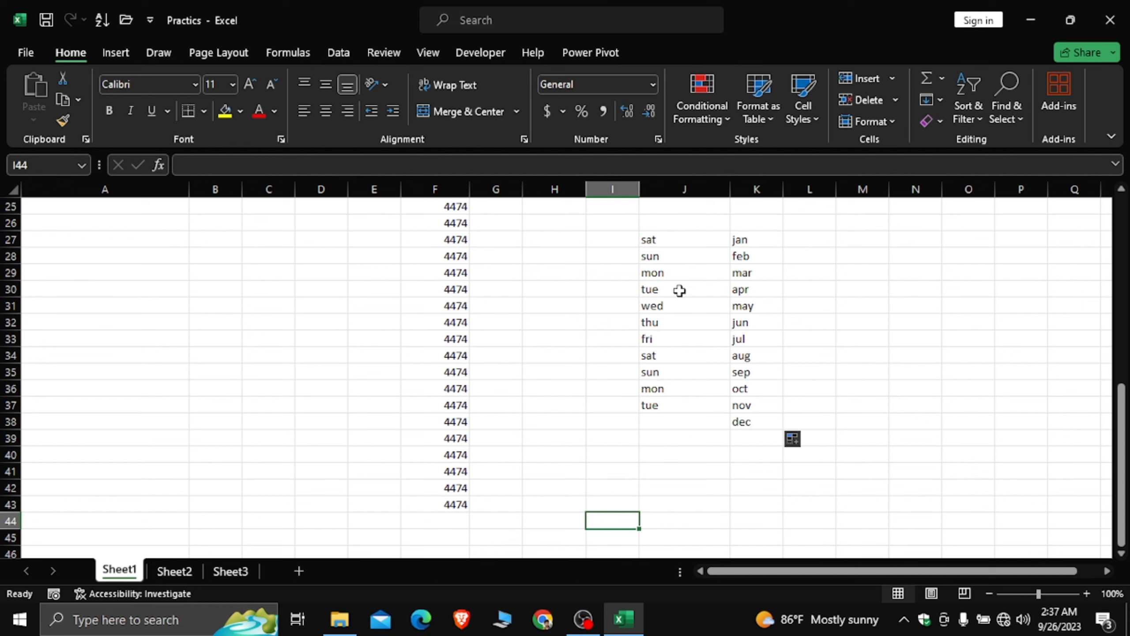
scroll(689, 312, "down", 3)
scroll(691, 321, "down", 1)
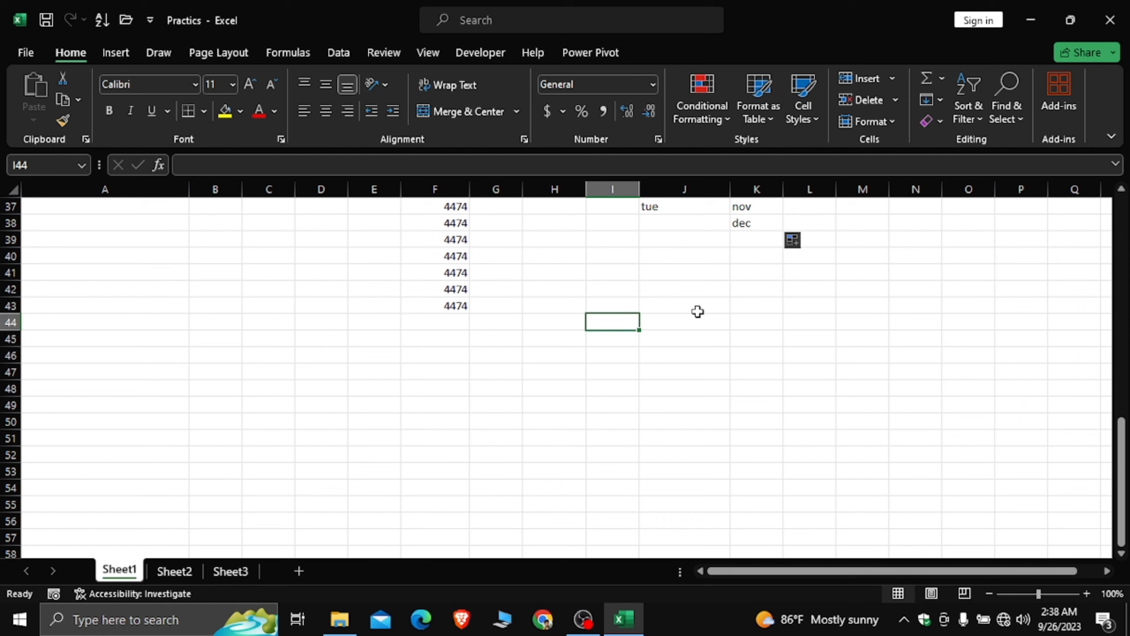
left_click(747, 319)
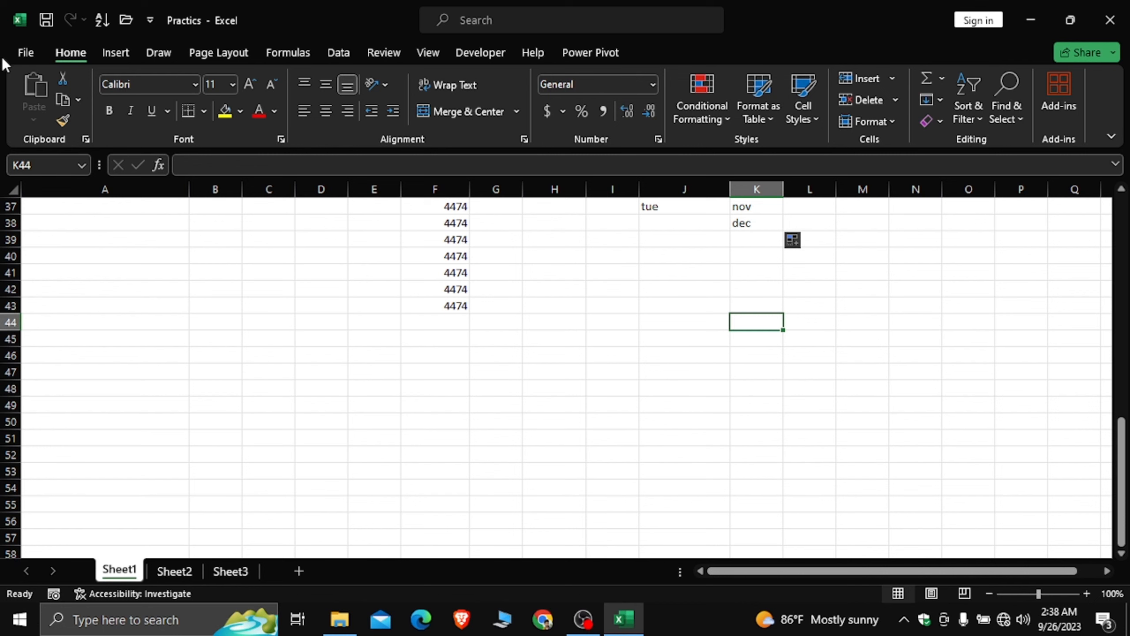
Open the Custom Lists editor from the advanced program options.
left_click(25, 53)
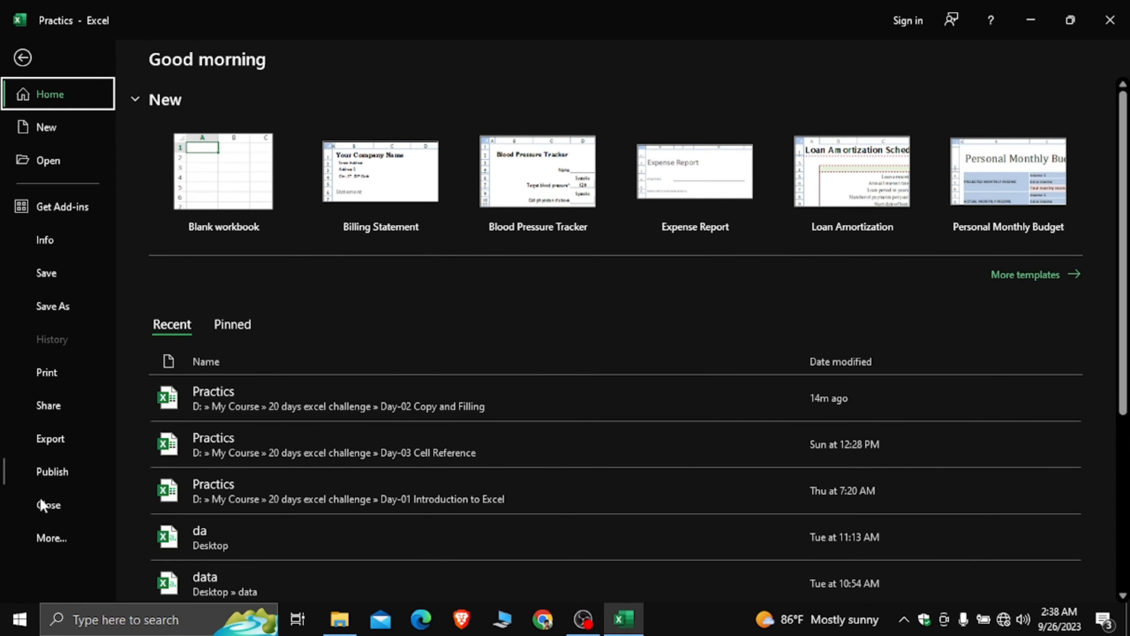
left_click(51, 537)
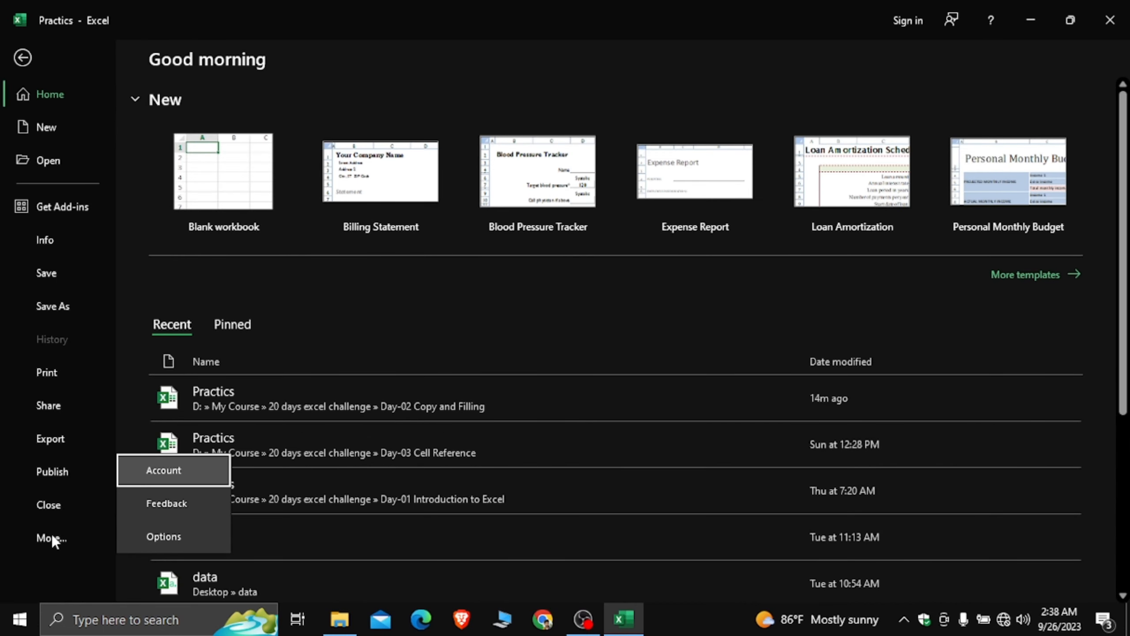
left_click(176, 542)
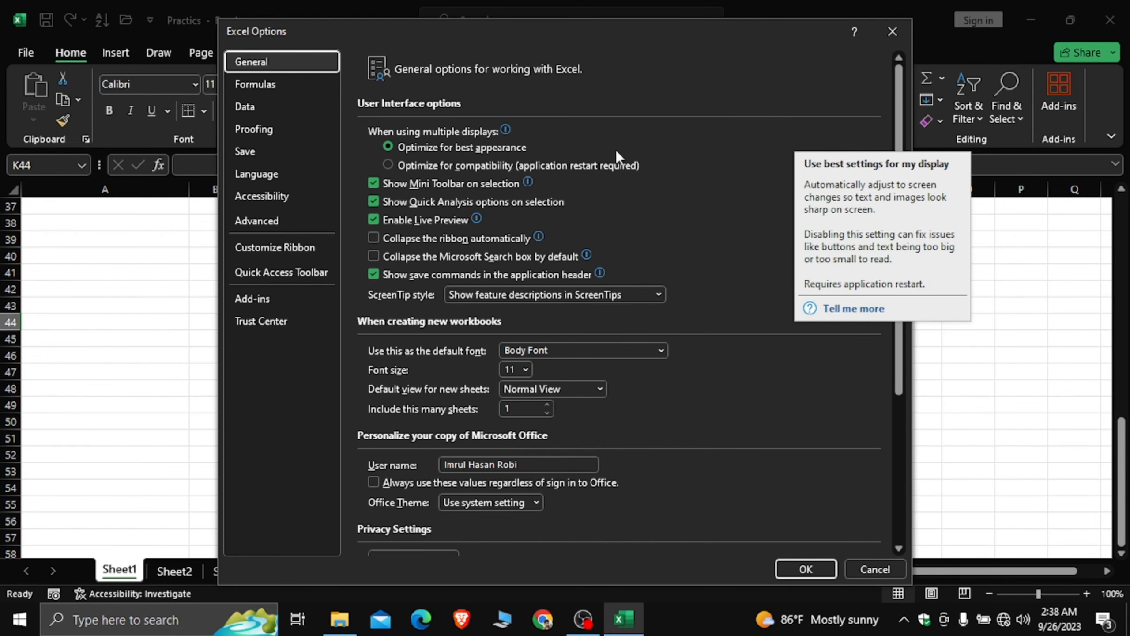
left_click(265, 217)
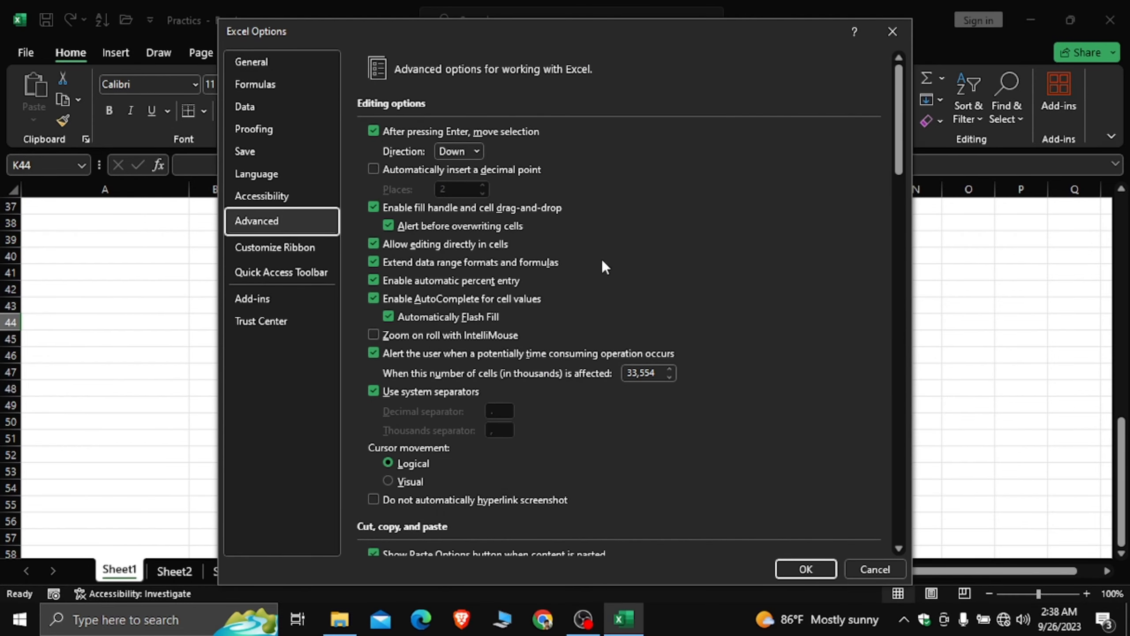
scroll(603, 263, "down", 15)
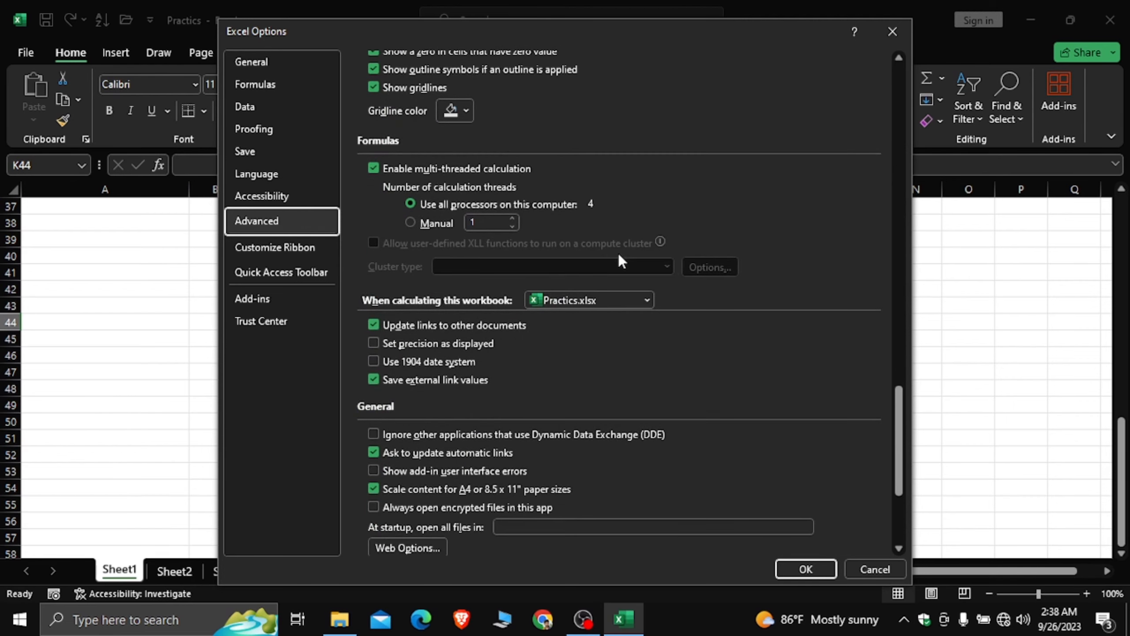
scroll(621, 261, "down", 5)
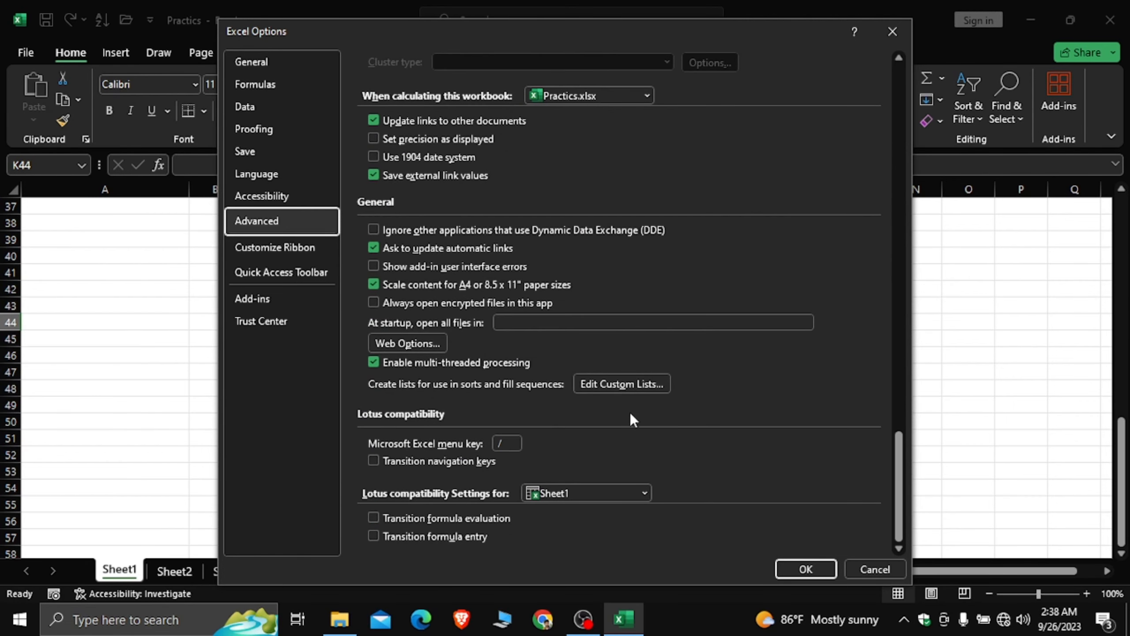
left_click(631, 387)
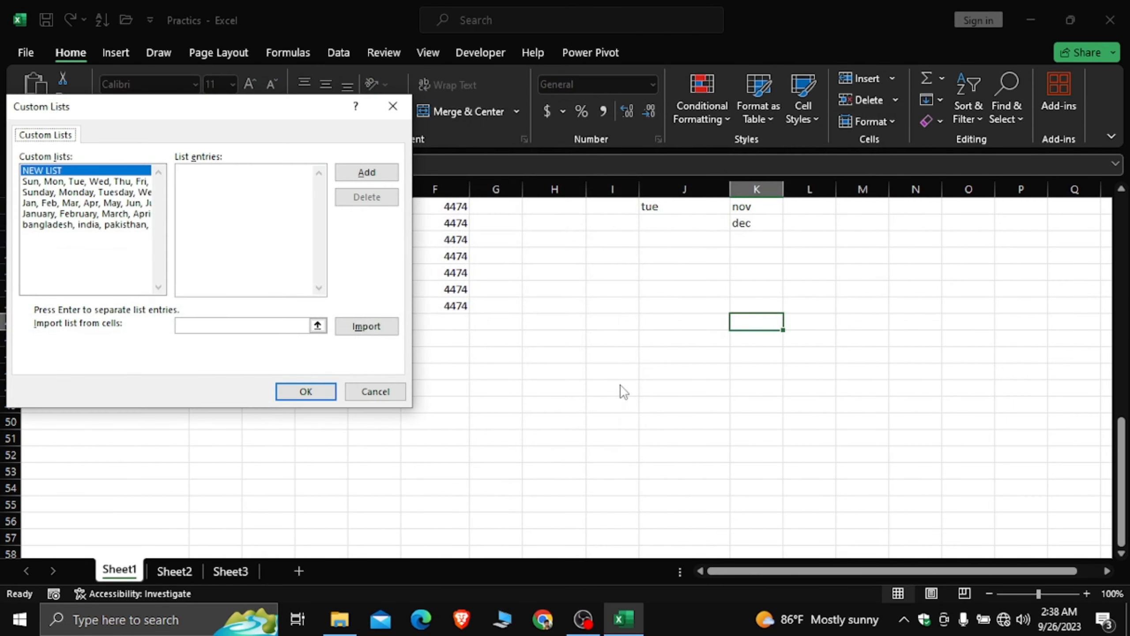
Add a new custom list made of five first names, and accept the custom lists and program options.
left_click_drag(205, 116, 466, 154)
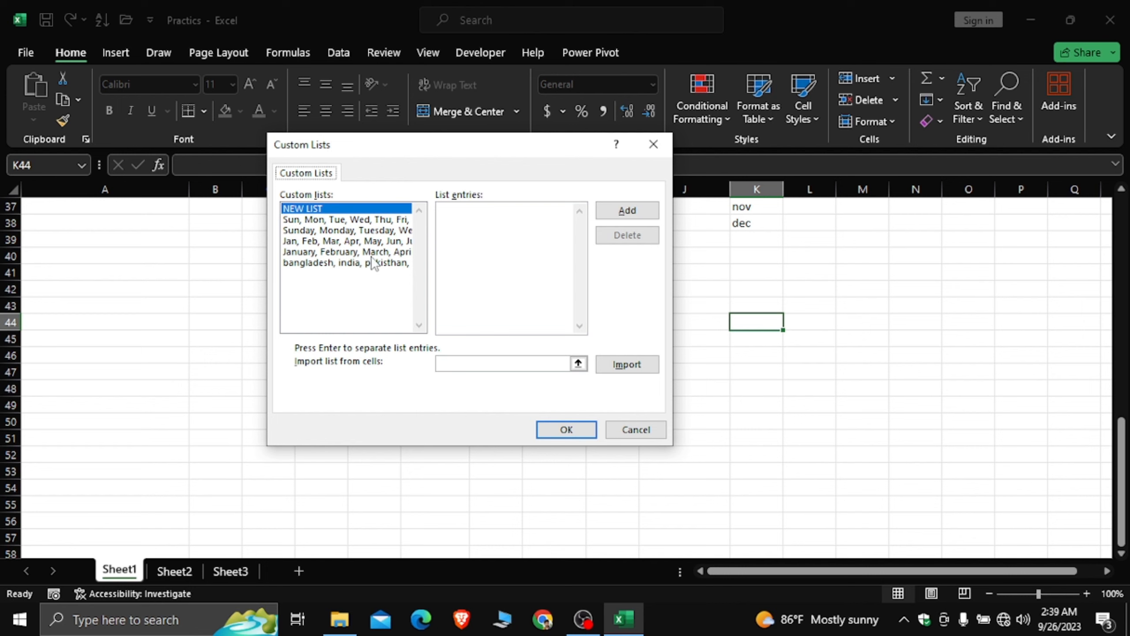
left_click(364, 210)
type("robi,rahim,karim,basar,shakil")
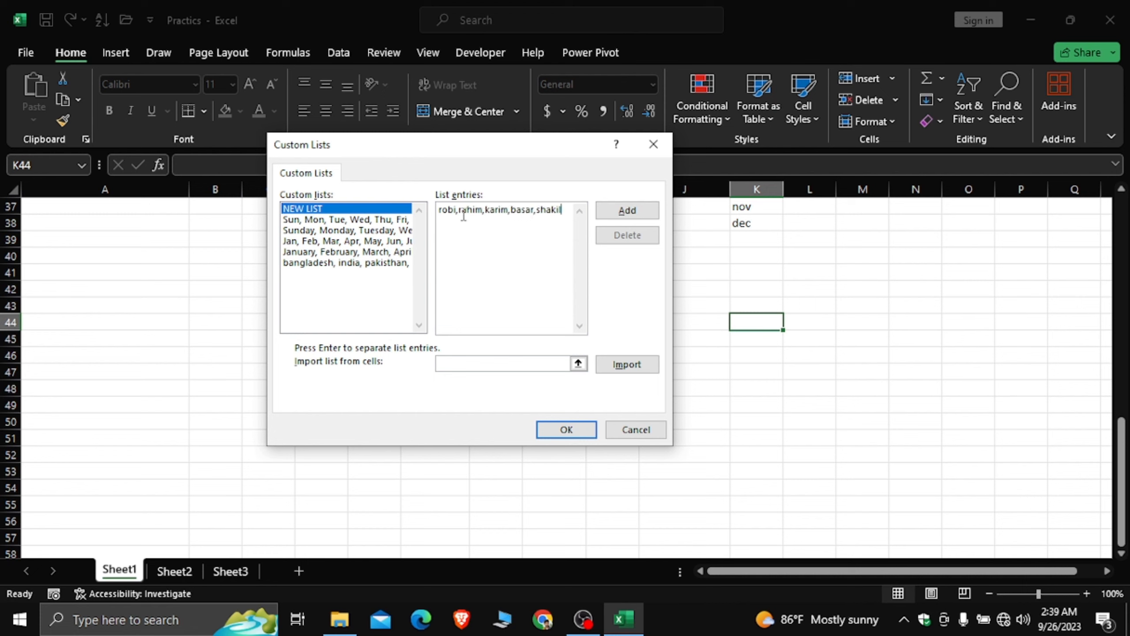
left_click(626, 212)
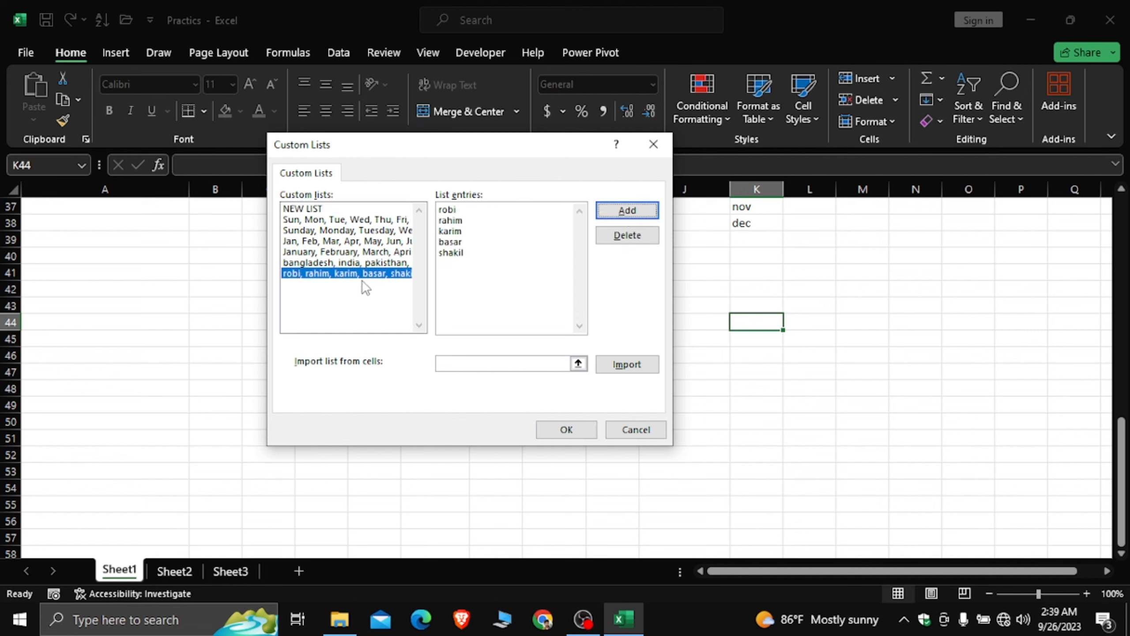
left_click(562, 430)
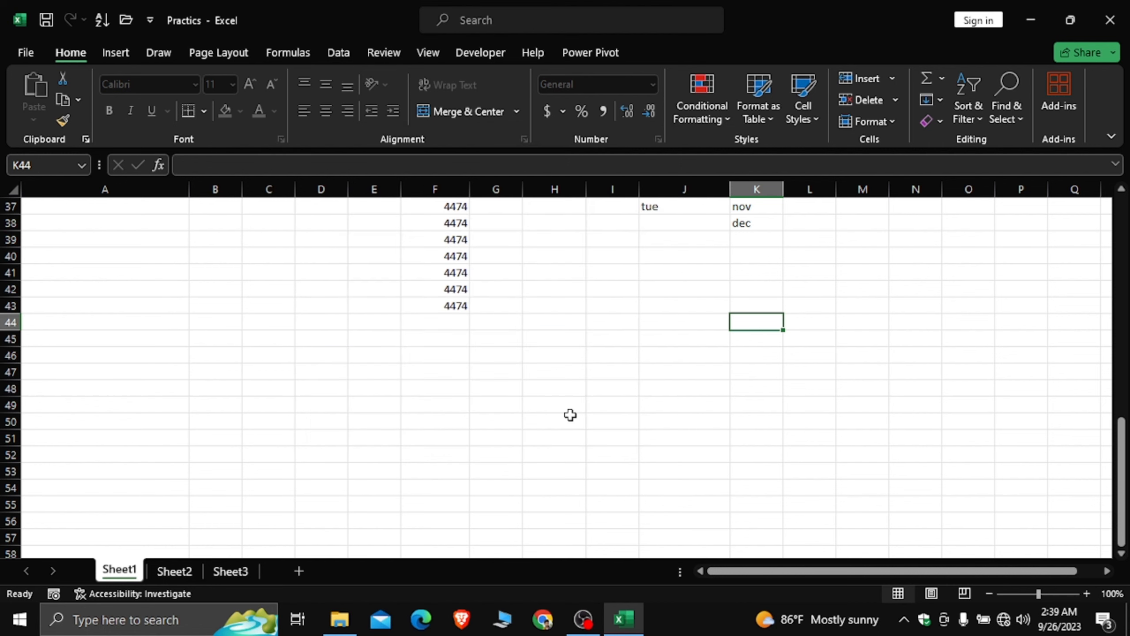
scroll(630, 347, "down", 3)
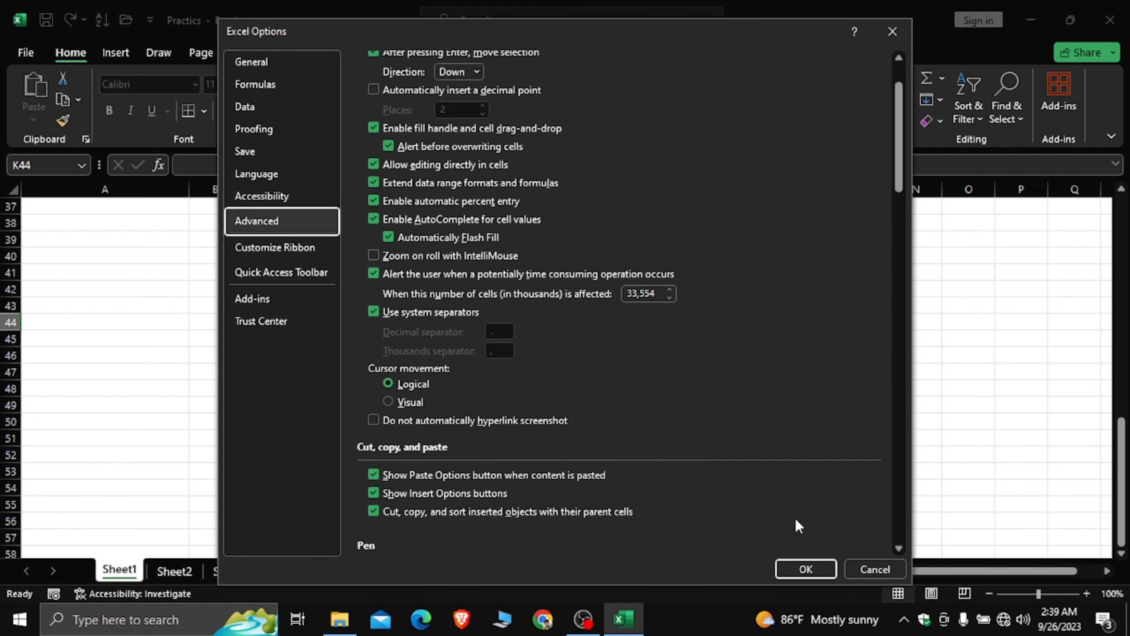
left_click(805, 570)
Enter the new custom list's first name in G46 on Sheet1 and fill the name series down to G54.
scroll(610, 370, "down", 2)
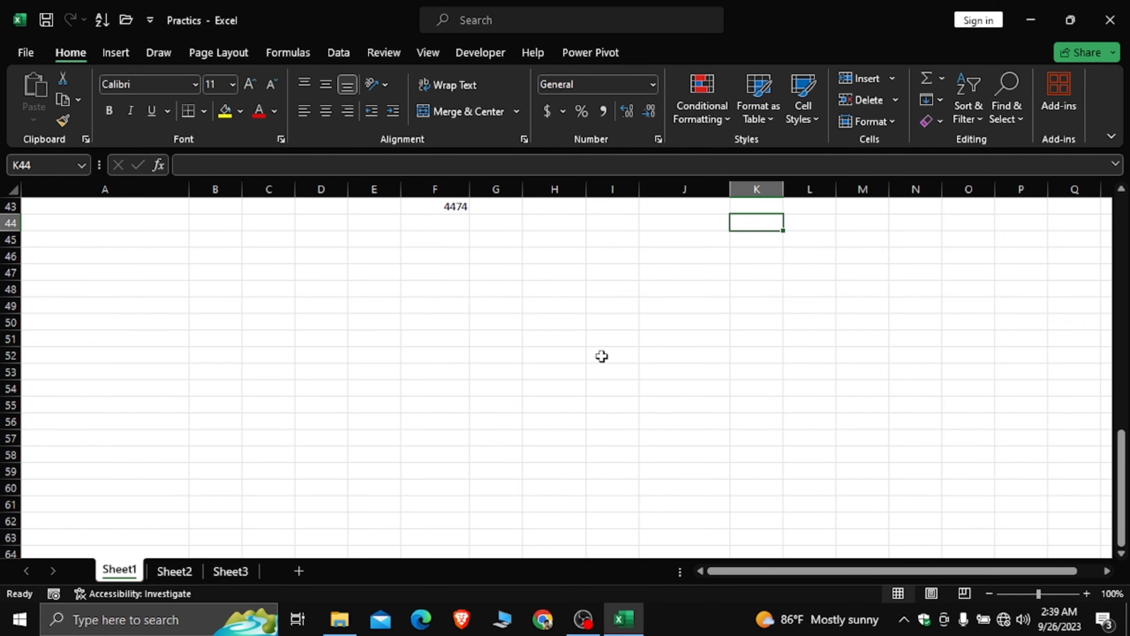
left_click(484, 259)
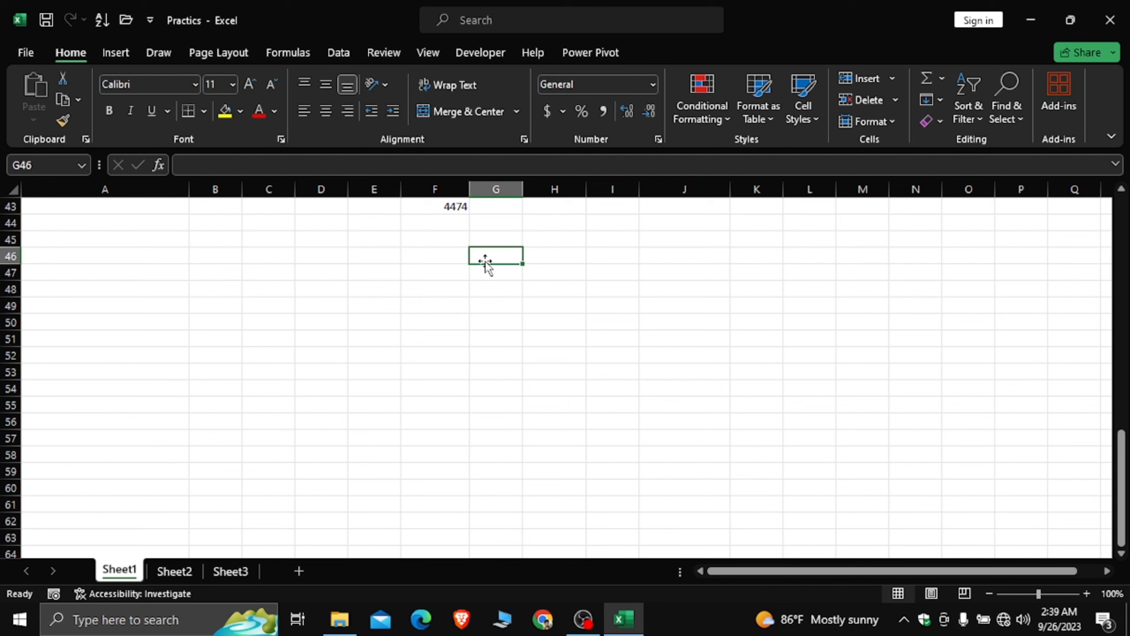
type("robi")
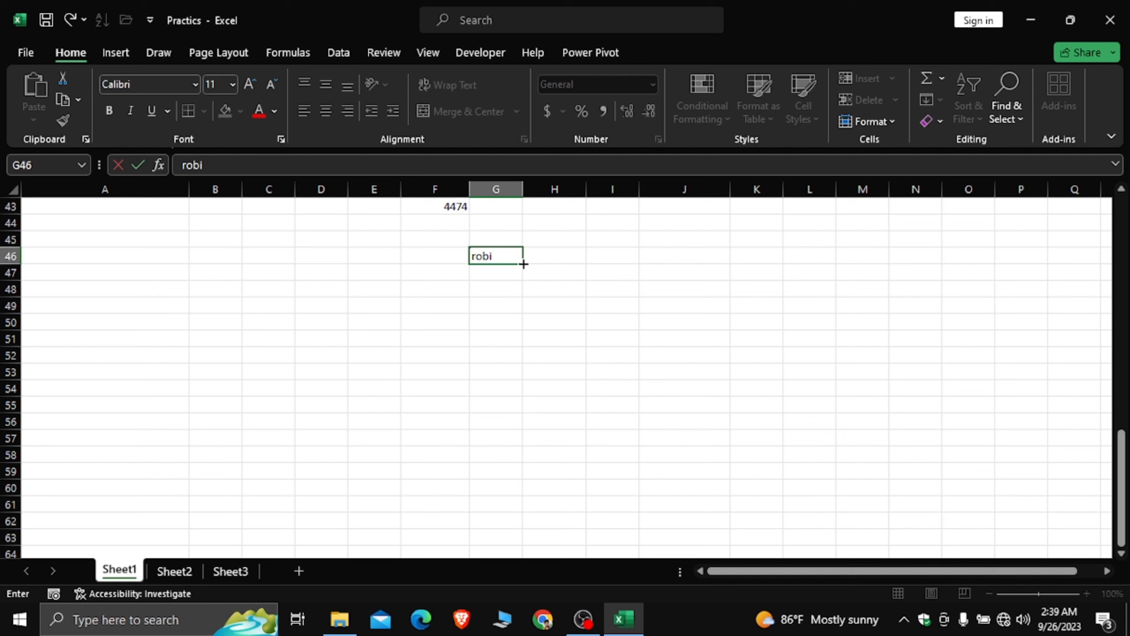
left_click_drag(523, 264, 511, 401)
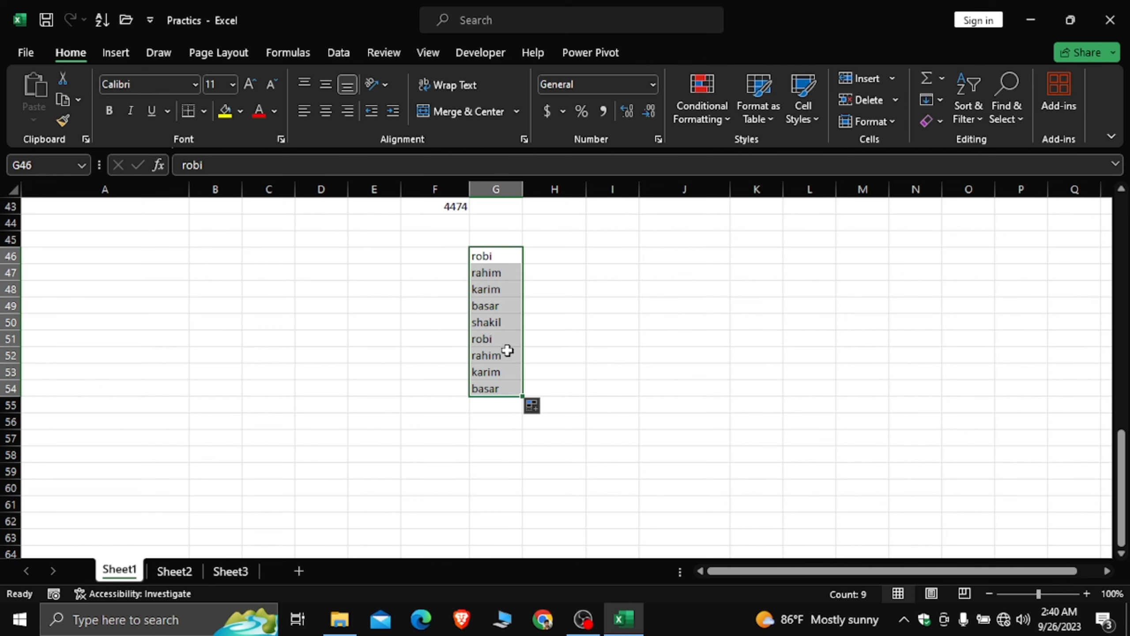
scroll(547, 323, "down", 1)
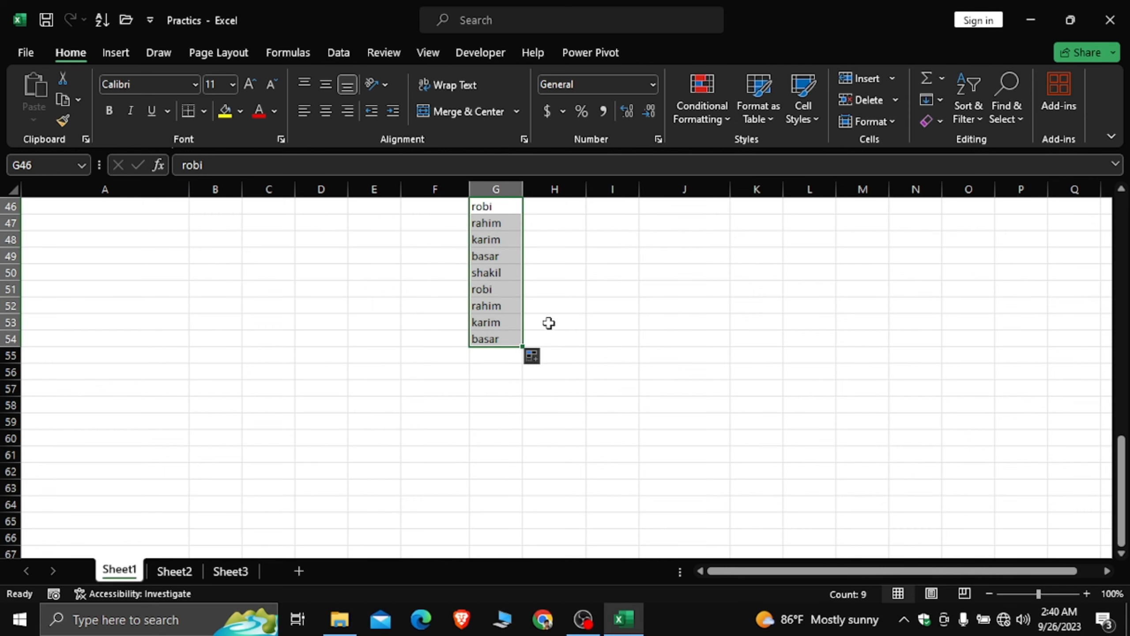
scroll(571, 314, "up", 2)
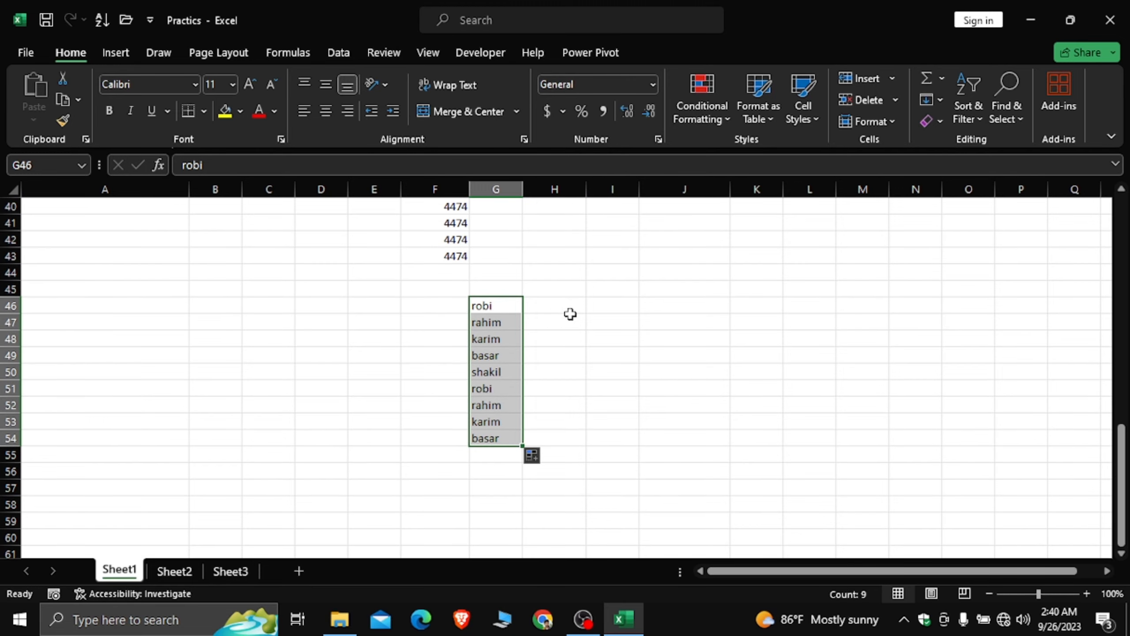
scroll(571, 316, "up", 13)
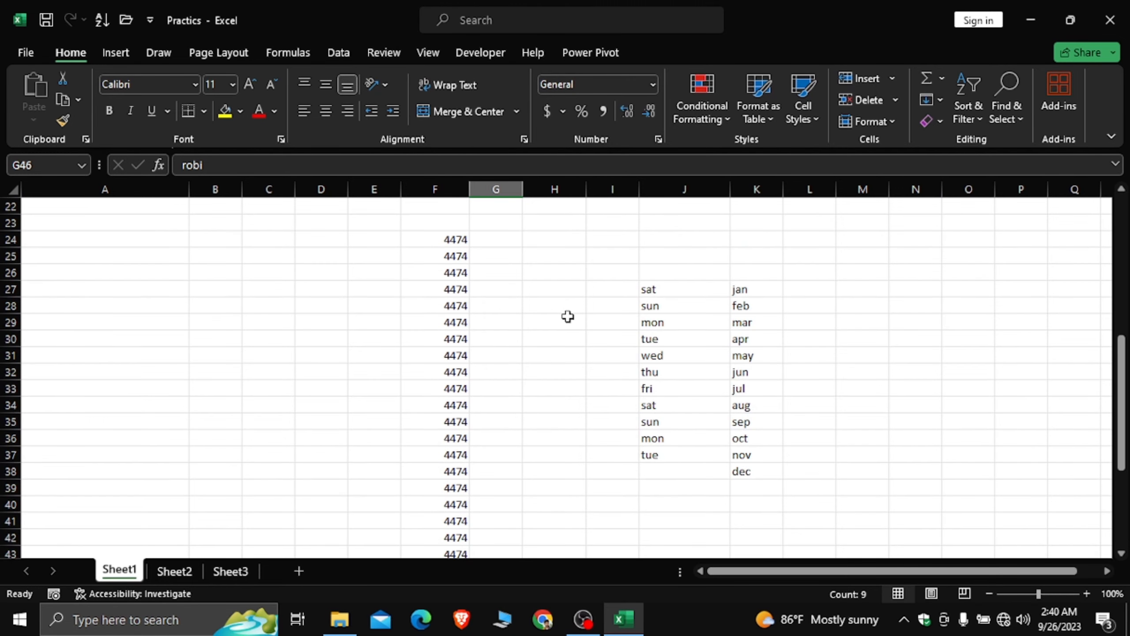